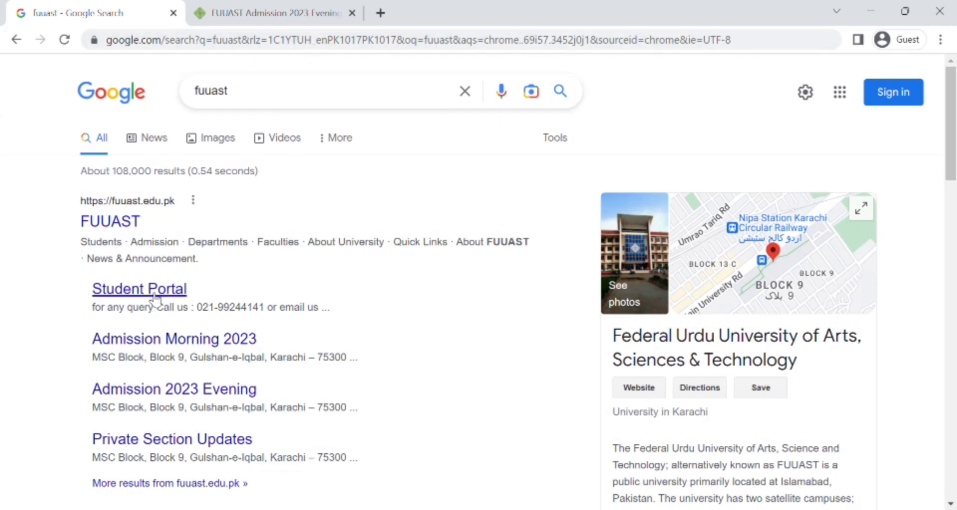
Step: Open the Admission 2023 Evening page from the results
{"action": "left_click", "coordinate": [149, 392]}
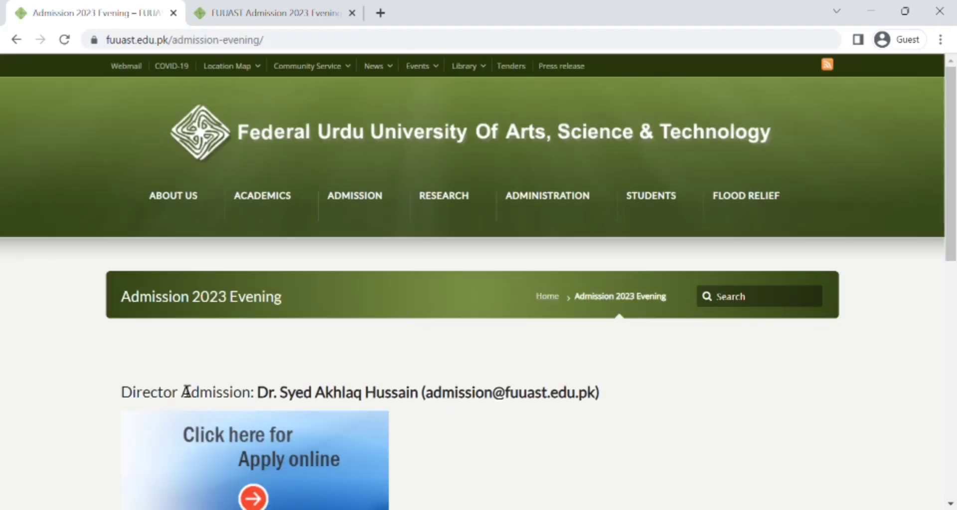
{"action": "scroll", "coordinate": [186, 392], "scroll_direction": "down", "scroll_amount": 2}
{"action": "scroll", "coordinate": [185, 391], "scroll_direction": "down", "scroll_amount": 1}
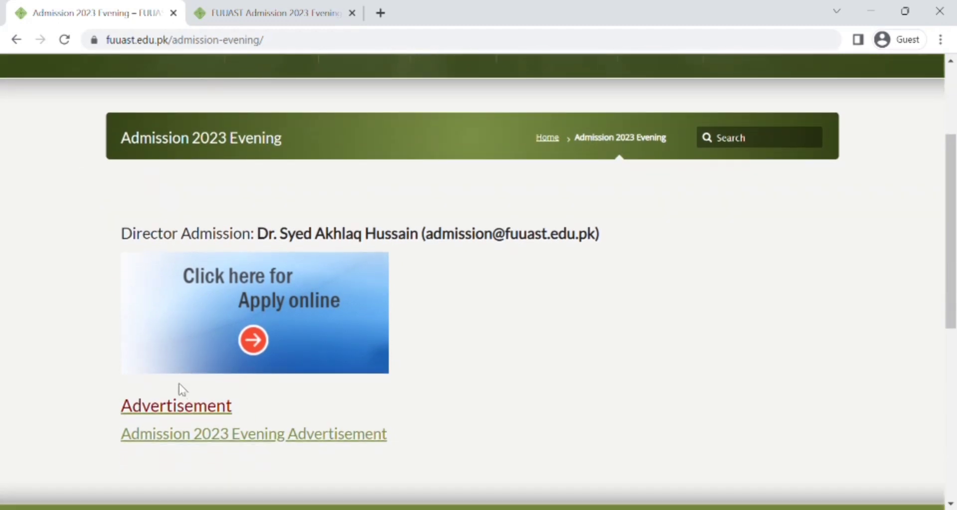
Step: Go through 'Click here for Apply online' to the evening-admission login and registration page
{"action": "left_click", "coordinate": [255, 348]}
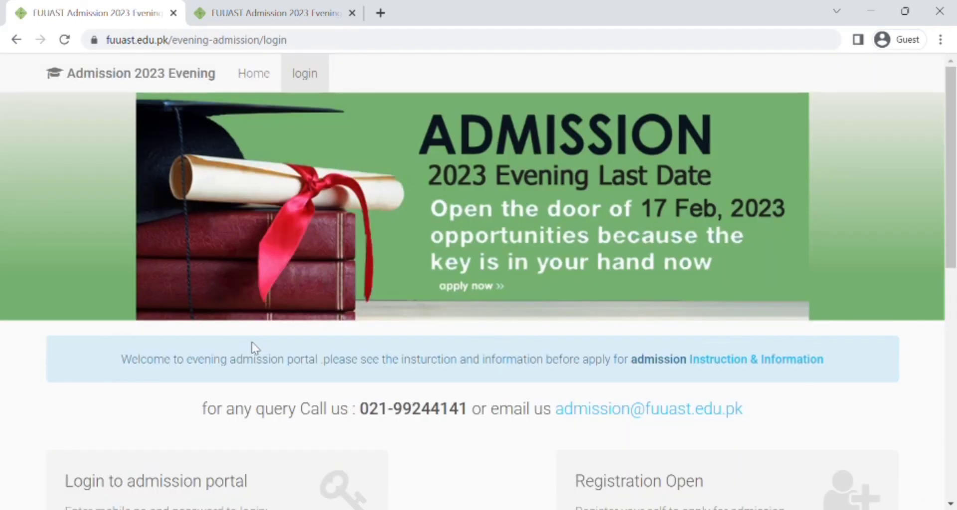
{"action": "scroll", "coordinate": [258, 349], "scroll_direction": "down", "scroll_amount": 5}
{"action": "scroll", "coordinate": [259, 350], "scroll_direction": "up", "scroll_amount": 2}
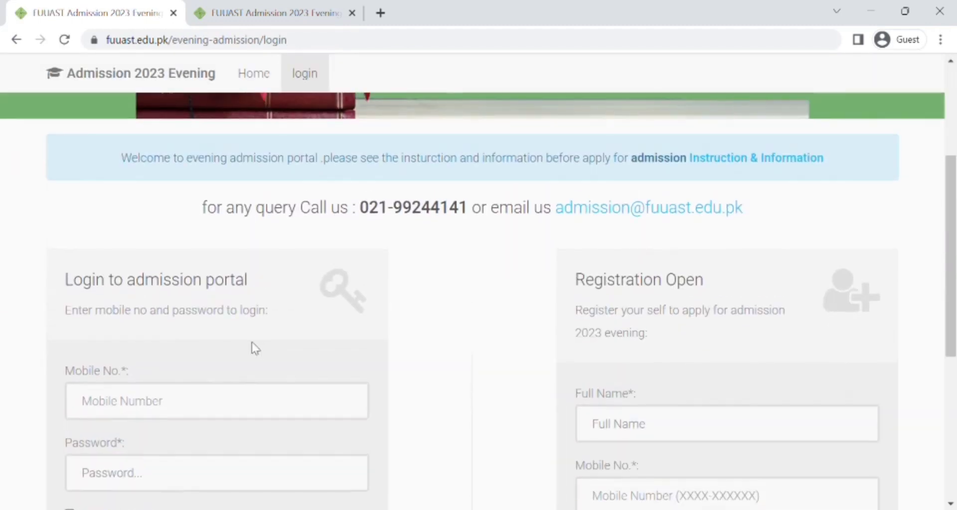
{"action": "scroll", "coordinate": [255, 348], "scroll_direction": "up", "scroll_amount": 4}
{"action": "scroll", "coordinate": [255, 348], "scroll_direction": "down", "scroll_amount": 4}
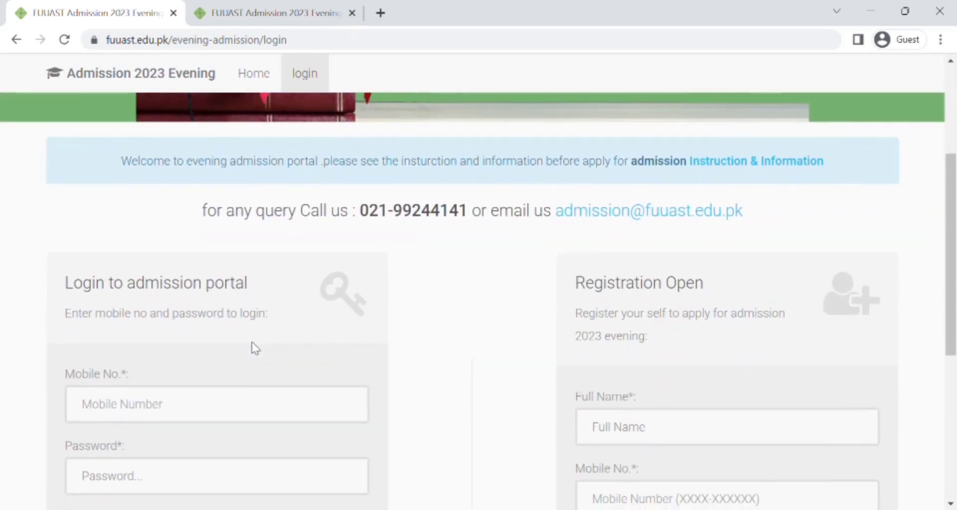
{"action": "scroll", "coordinate": [255, 349], "scroll_direction": "down", "scroll_amount": 1}
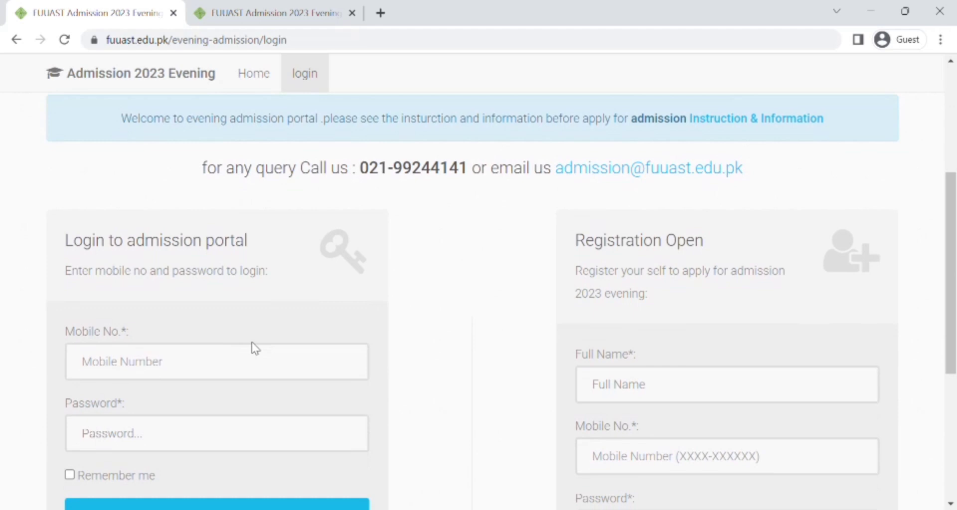
{"action": "scroll", "coordinate": [255, 348], "scroll_direction": "down", "scroll_amount": 3}
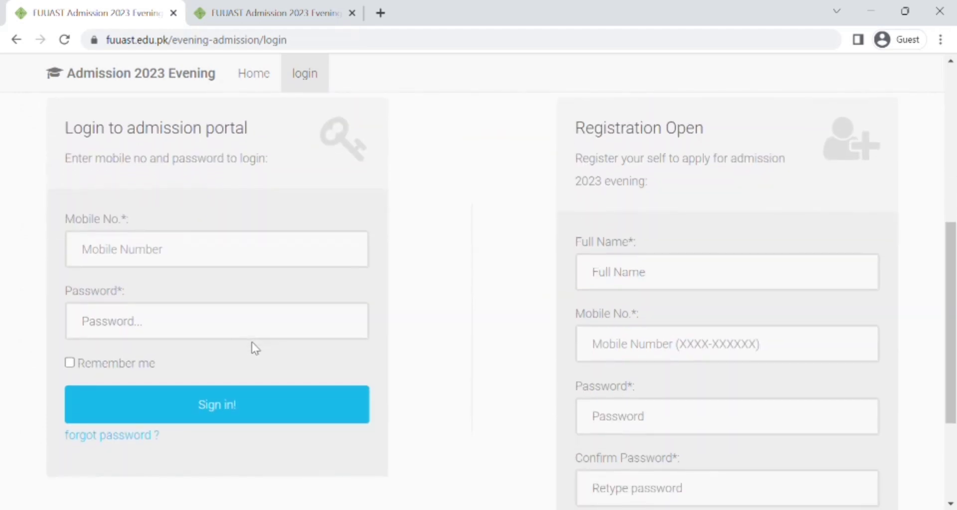
{"action": "scroll", "coordinate": [255, 347], "scroll_direction": "up", "scroll_amount": 1}
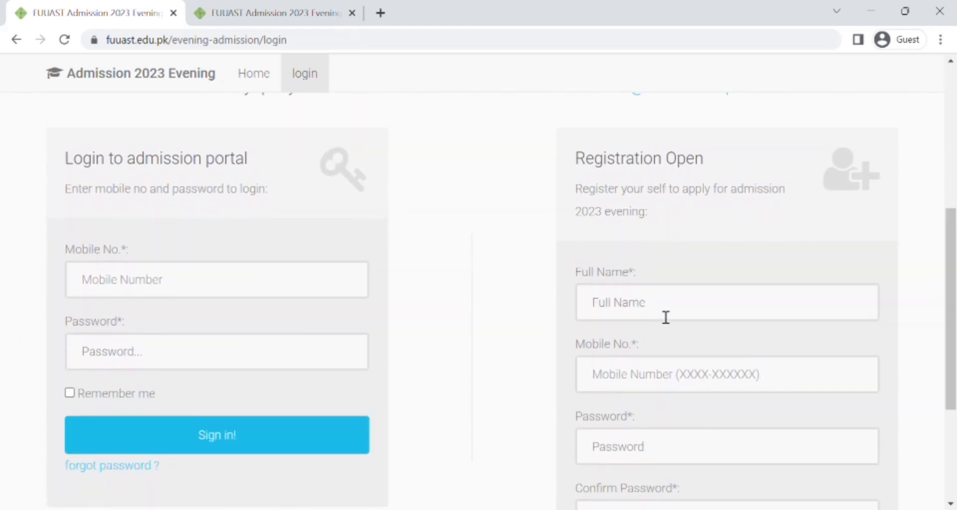
{"action": "scroll", "coordinate": [566, 329], "scroll_direction": "down", "scroll_amount": 2}
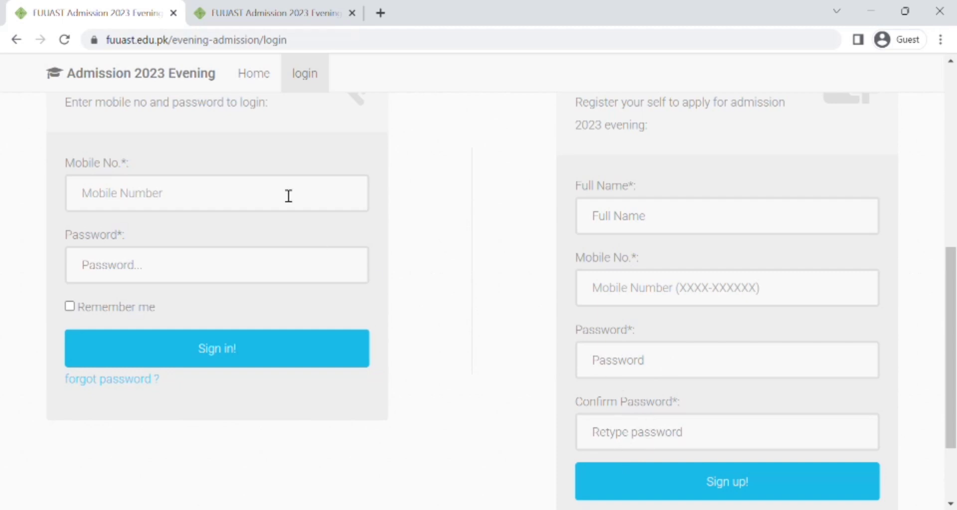
{"action": "scroll", "coordinate": [289, 194], "scroll_direction": "up", "scroll_amount": 2}
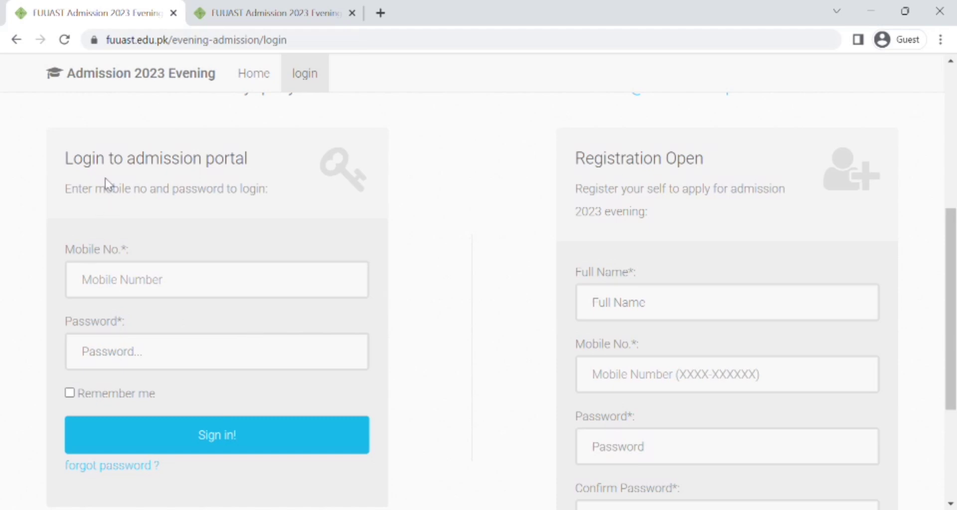
Step: Sign in with the applicant's mobile number and account password
{"action": "left_click", "coordinate": [161, 288]}
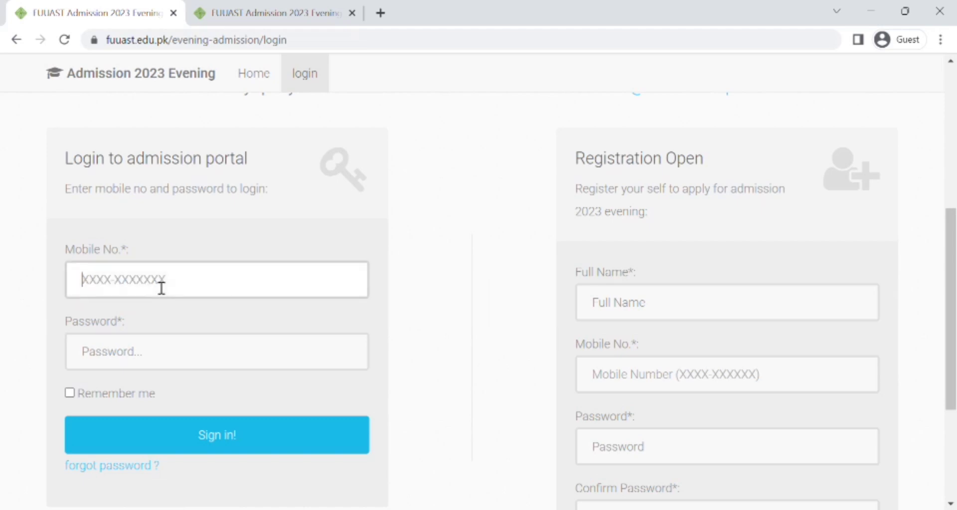
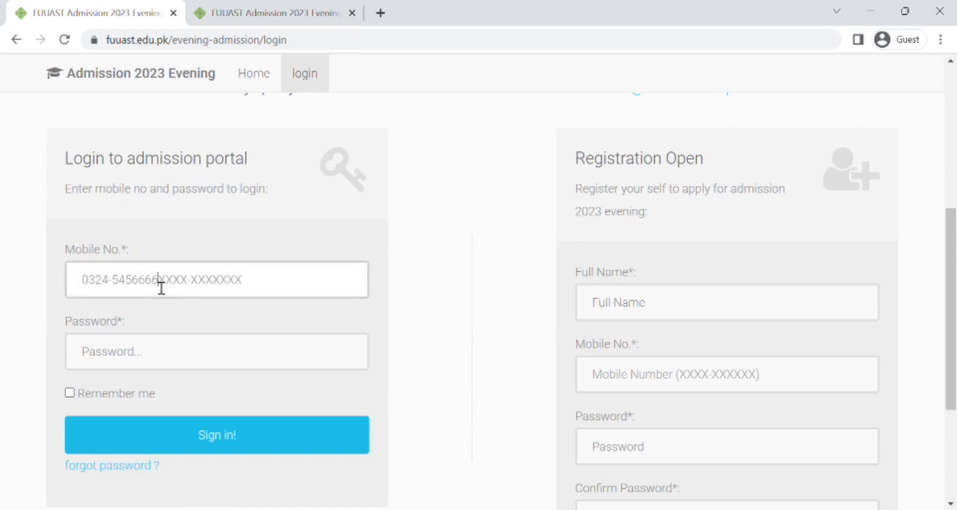
{"action": "left_click", "coordinate": [146, 367]}
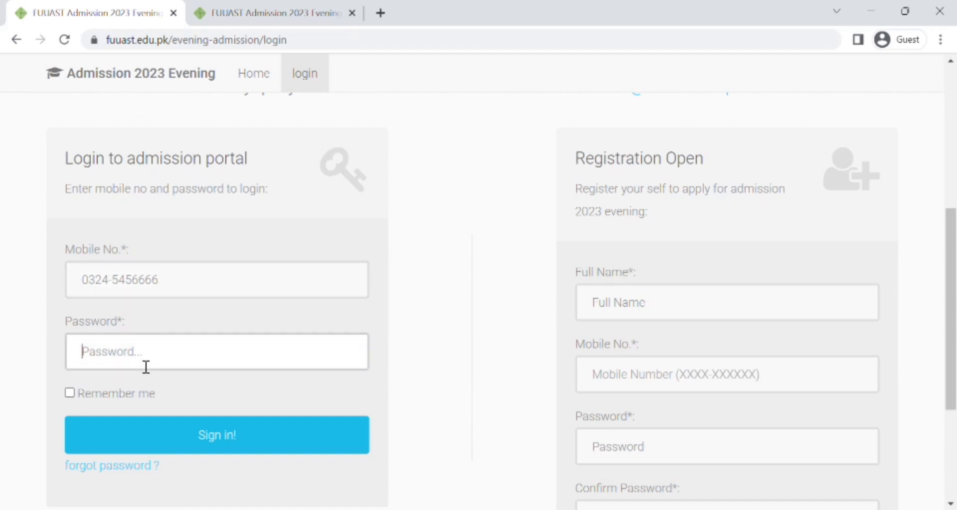
{"action": "type", "text": "1234567890"}
{"action": "left_click", "coordinate": [193, 428]}
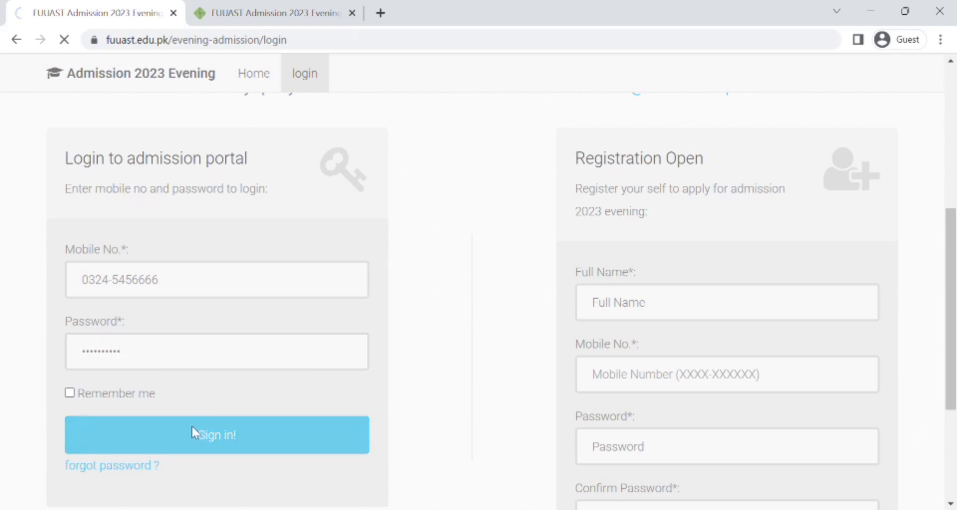
Step: Choose Apply for Admission to open the Admission Form 2023 Evening
{"action": "scroll", "coordinate": [195, 432], "scroll_direction": "down", "scroll_amount": 5}
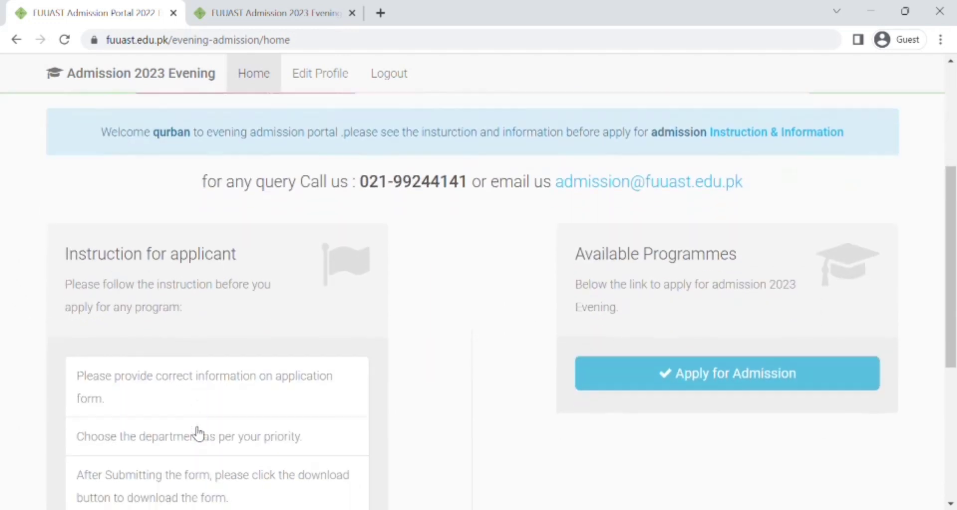
{"action": "scroll", "coordinate": [198, 434], "scroll_direction": "up", "scroll_amount": 1}
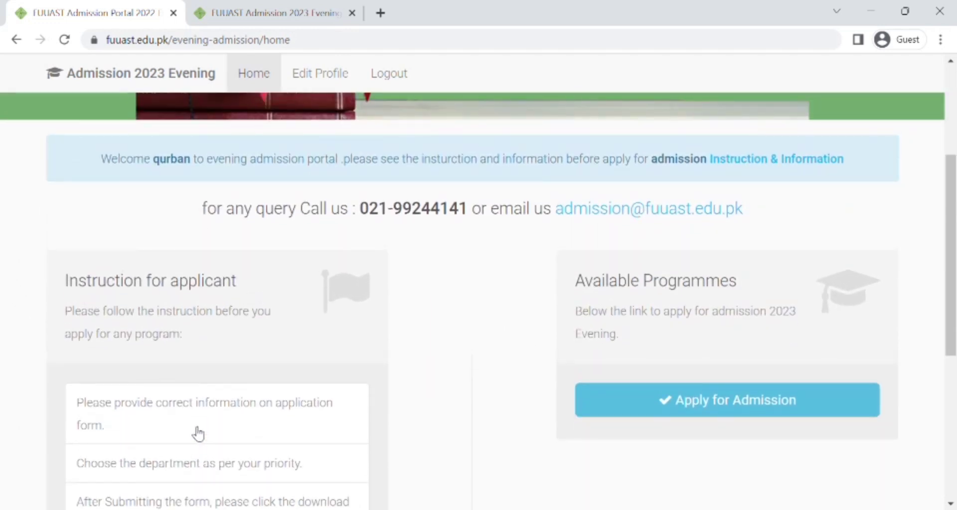
{"action": "scroll", "coordinate": [198, 434], "scroll_direction": "down", "scroll_amount": 1}
{"action": "scroll", "coordinate": [198, 434], "scroll_direction": "up", "scroll_amount": 5}
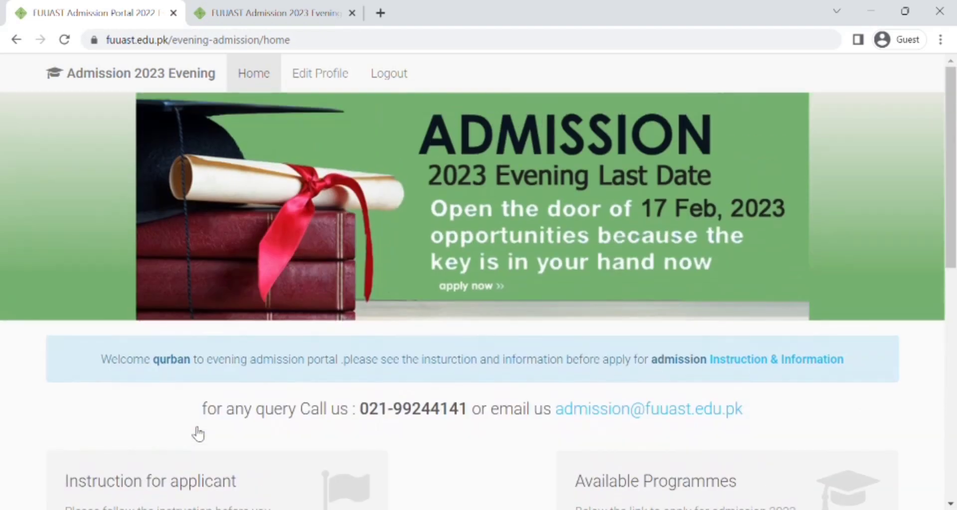
{"action": "scroll", "coordinate": [198, 434], "scroll_direction": "down", "scroll_amount": 5}
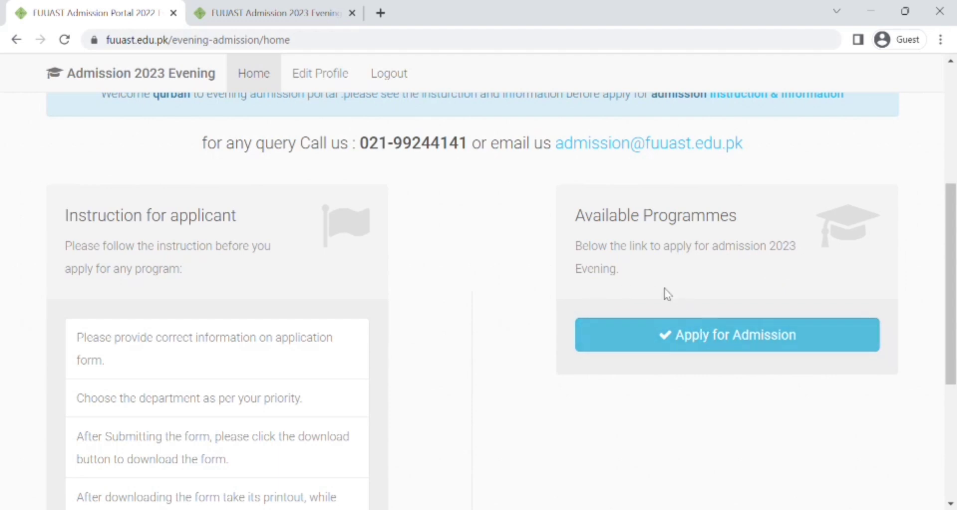
{"action": "left_click", "coordinate": [775, 340]}
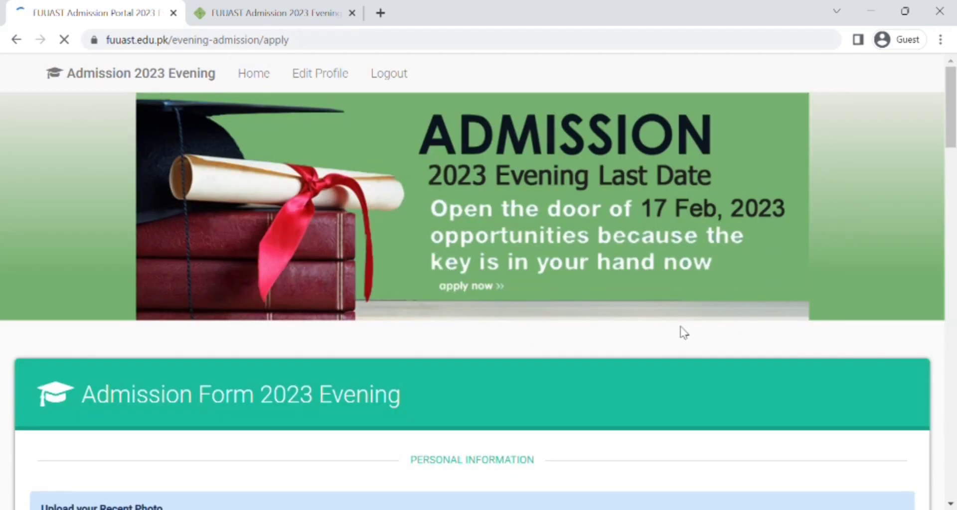
Step: Step through the Name and Father Name fields to the CNIC field with its XXXXX-XXXXXXX-X mask
{"action": "scroll", "coordinate": [487, 288], "scroll_direction": "down", "scroll_amount": 1}
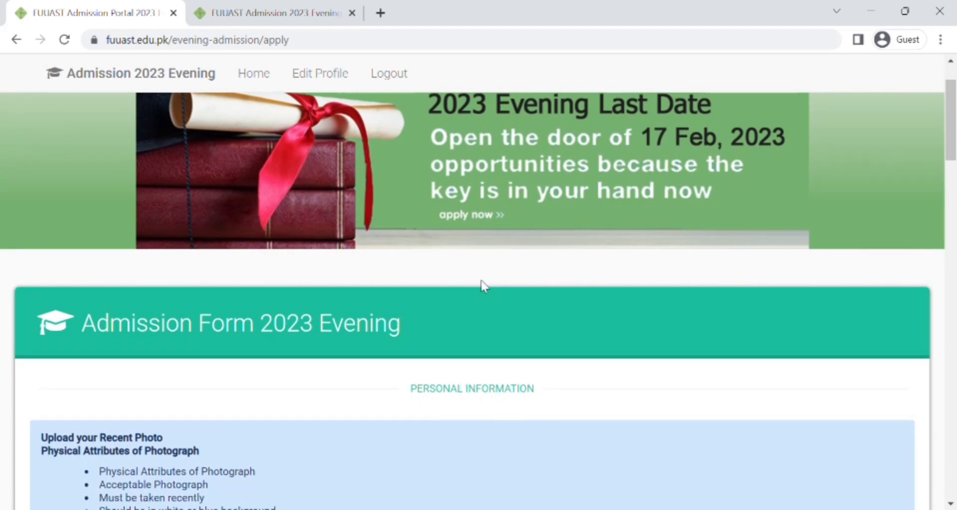
{"action": "scroll", "coordinate": [485, 287], "scroll_direction": "down", "scroll_amount": 2}
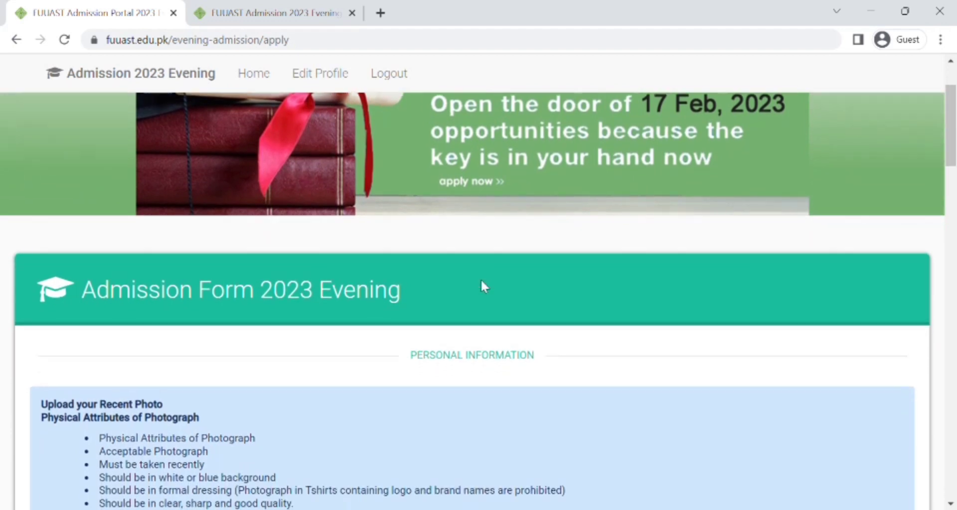
{"action": "scroll", "coordinate": [482, 282], "scroll_direction": "down", "scroll_amount": 5}
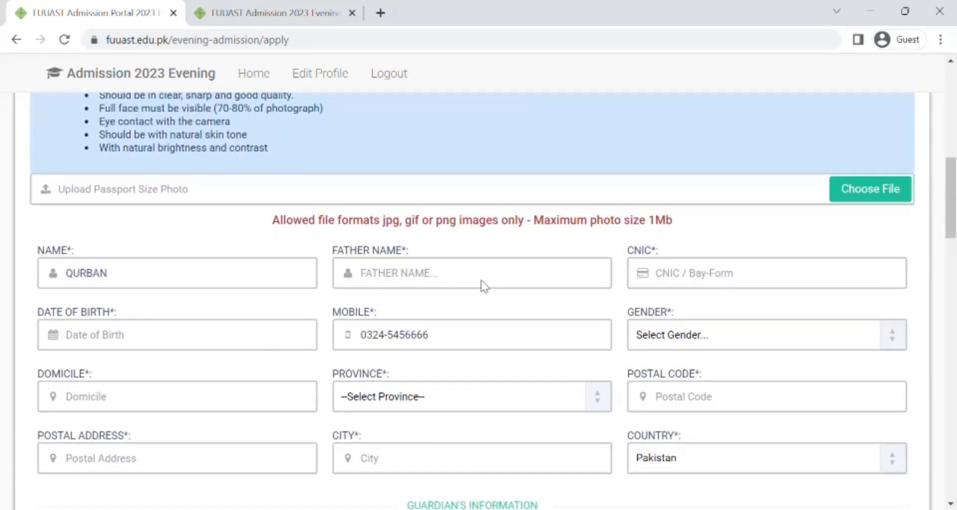
{"action": "left_click", "coordinate": [486, 285]}
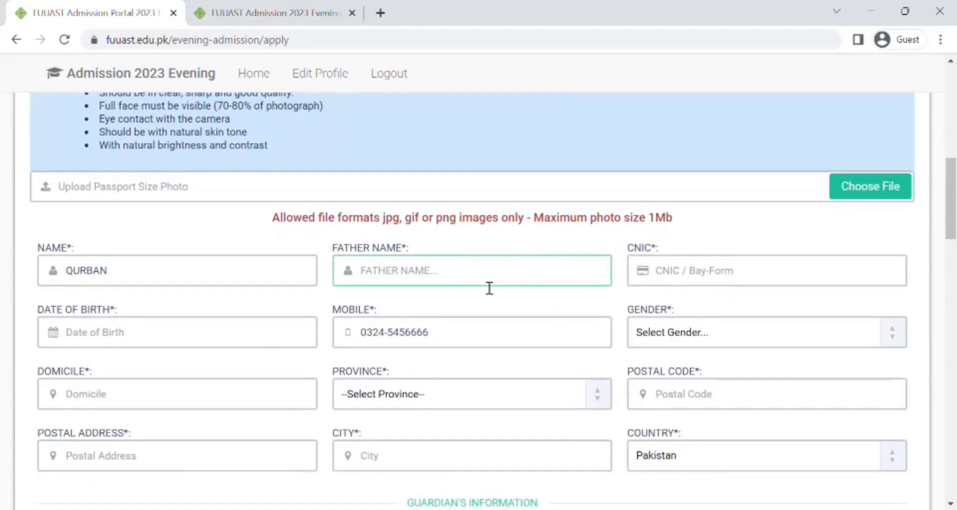
{"action": "left_click", "coordinate": [188, 269]}
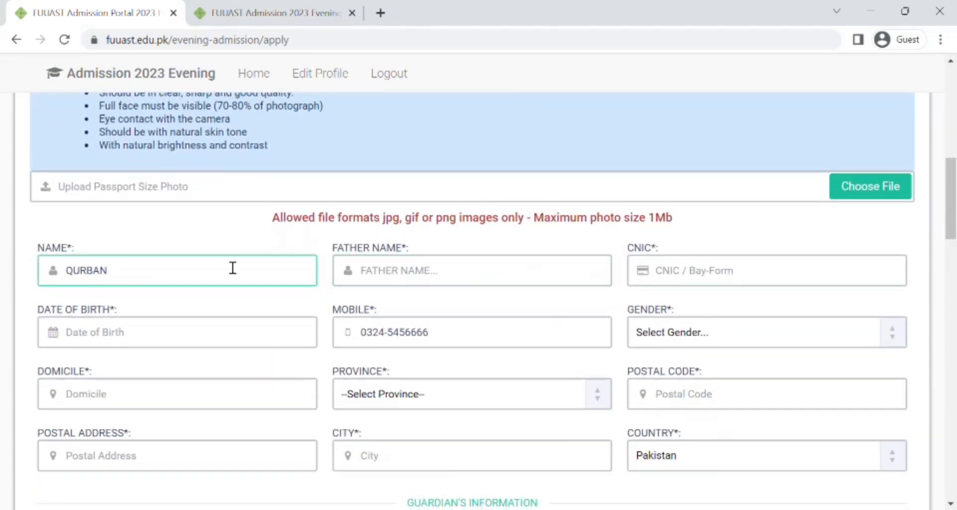
{"action": "left_click", "coordinate": [386, 289]}
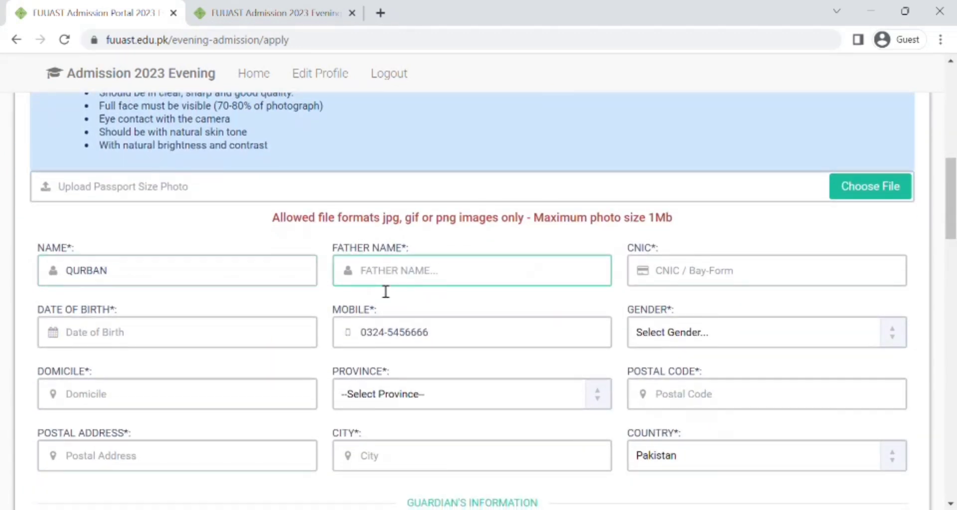
{"action": "left_click", "coordinate": [432, 274]}
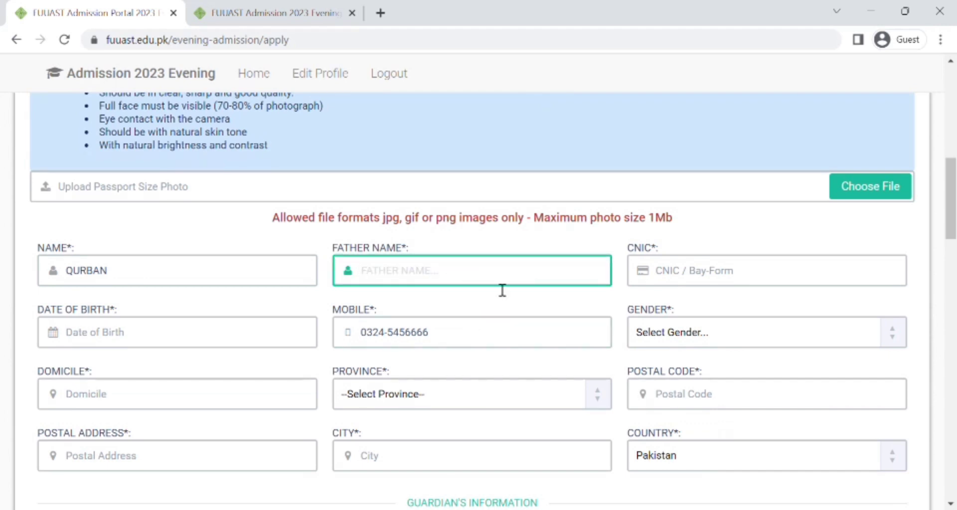
{"action": "left_click", "coordinate": [700, 282]}
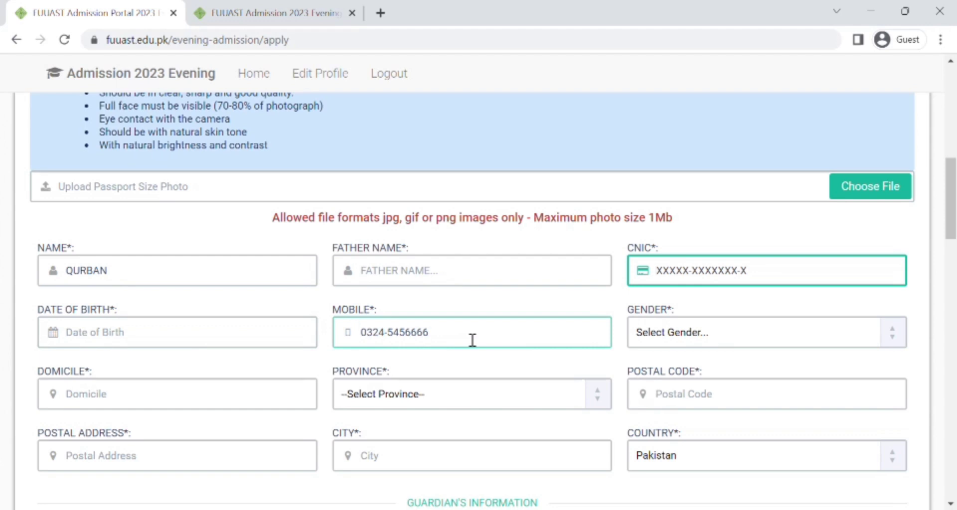
{"action": "scroll", "coordinate": [472, 340], "scroll_direction": "down", "scroll_amount": 1}
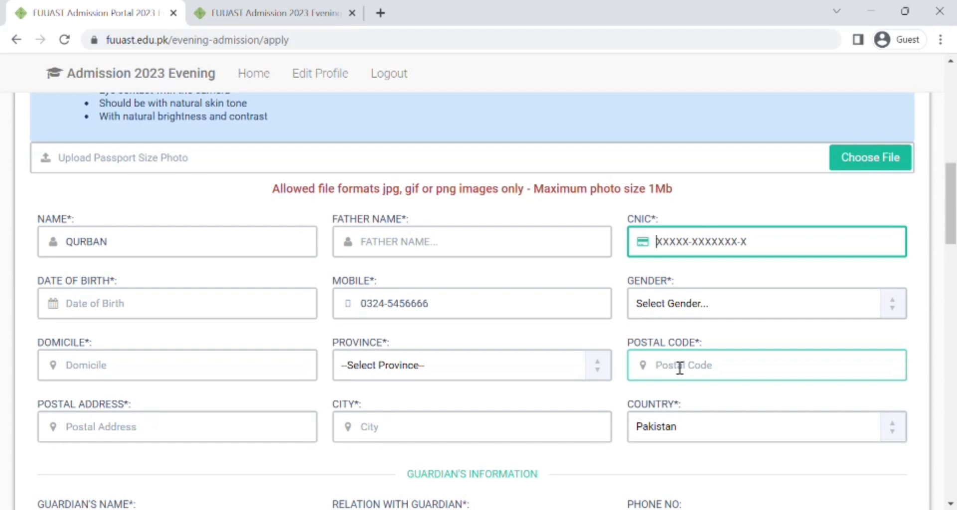
{"action": "left_click", "coordinate": [685, 368]}
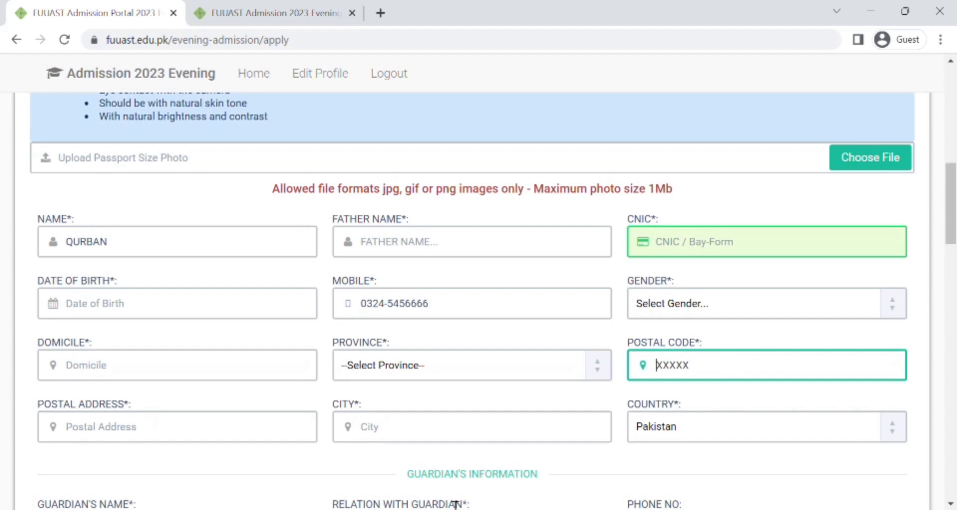
{"action": "scroll", "coordinate": [455, 504], "scroll_direction": "down", "scroll_amount": 1}
{"action": "left_click", "coordinate": [233, 373]}
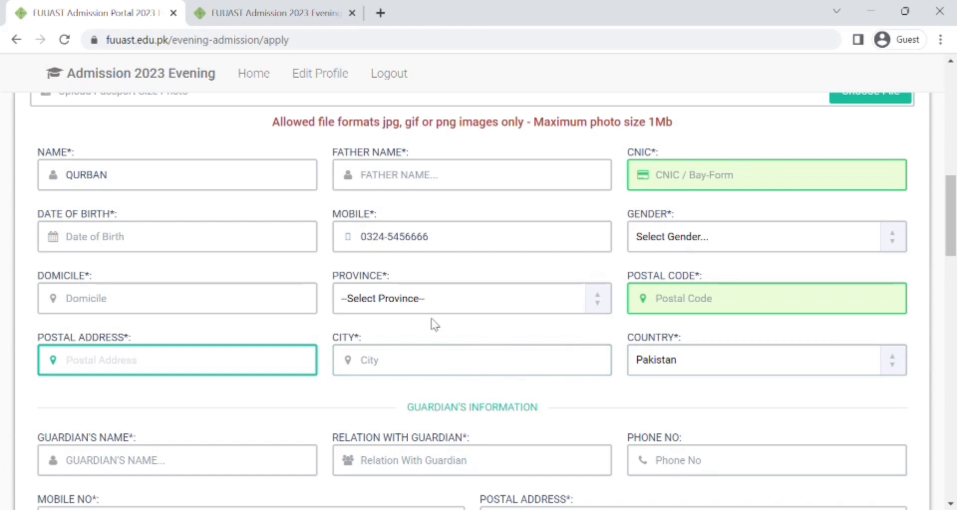
{"action": "scroll", "coordinate": [495, 344], "scroll_direction": "down", "scroll_amount": 3}
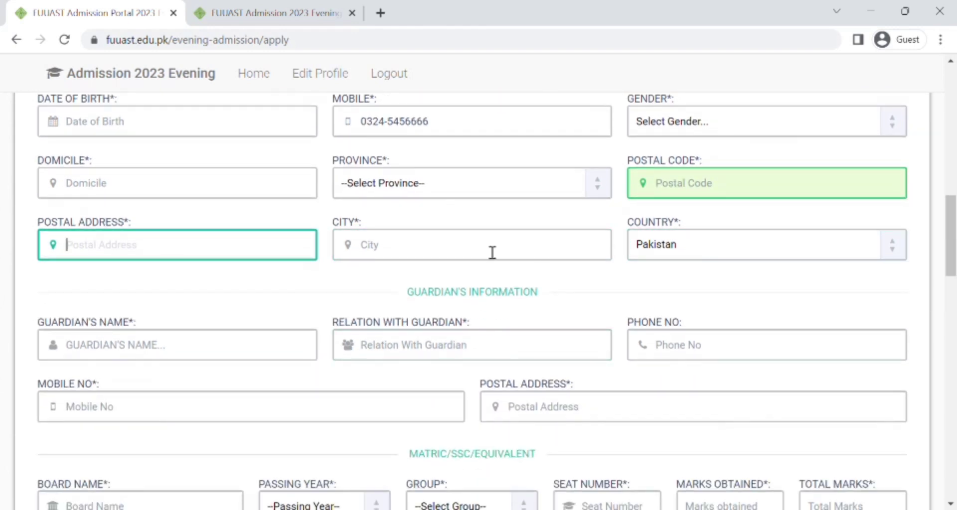
{"action": "scroll", "coordinate": [447, 252], "scroll_direction": "down", "scroll_amount": 1}
{"action": "scroll", "coordinate": [448, 251], "scroll_direction": "down", "scroll_amount": 1}
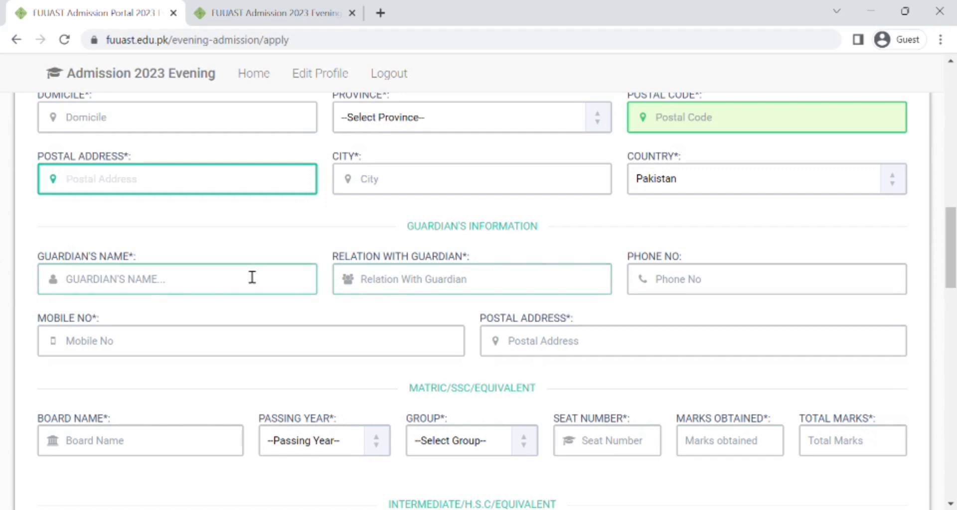
{"action": "left_click", "coordinate": [474, 279]}
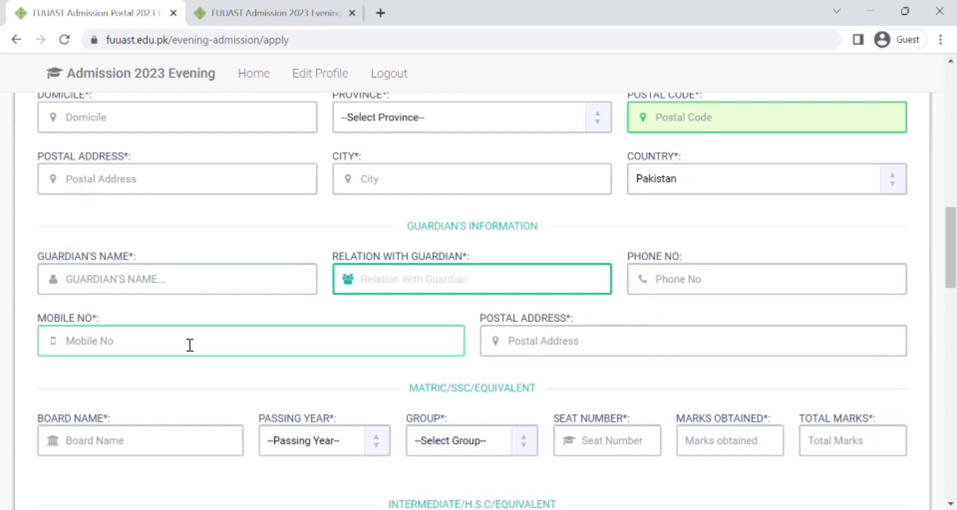
{"action": "scroll", "coordinate": [624, 344], "scroll_direction": "down", "scroll_amount": 1}
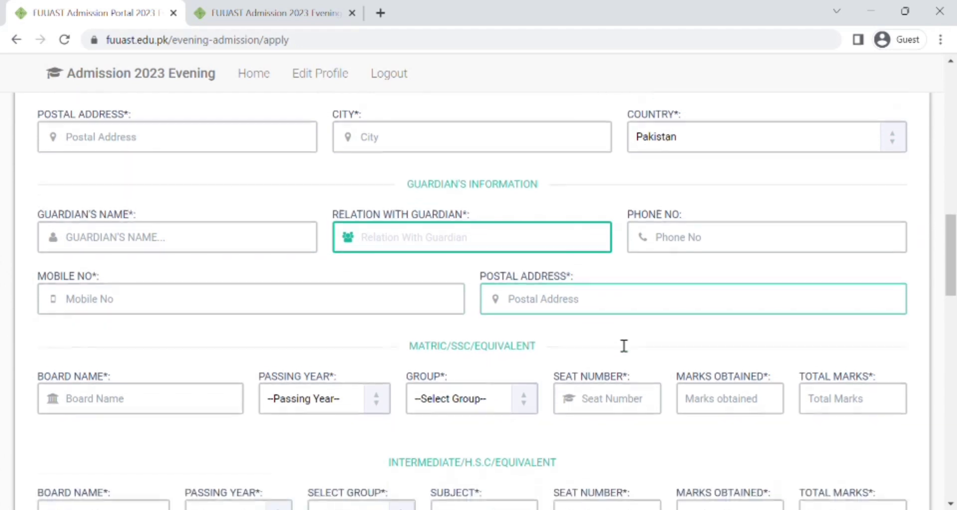
{"action": "scroll", "coordinate": [624, 344], "scroll_direction": "down", "scroll_amount": 1}
{"action": "scroll", "coordinate": [350, 310], "scroll_direction": "down", "scroll_amount": 2}
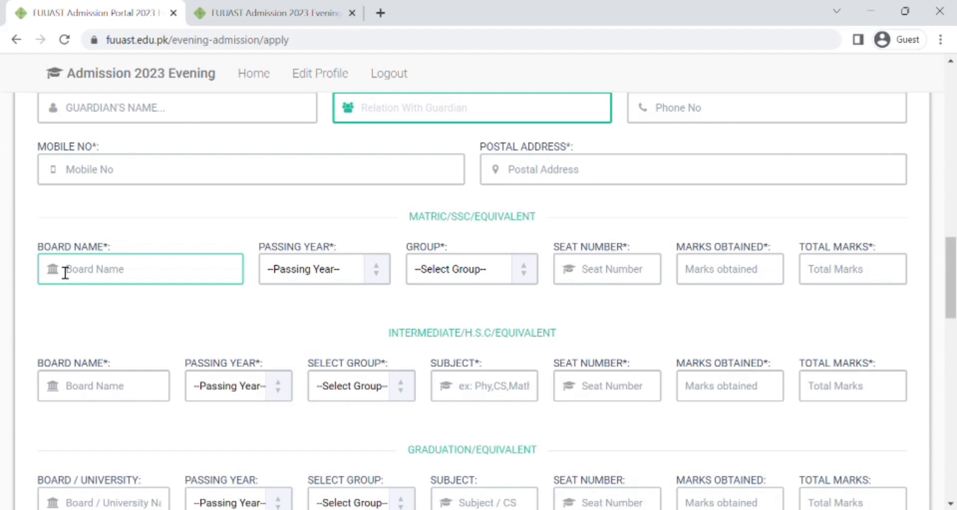
{"action": "left_click", "coordinate": [319, 274]}
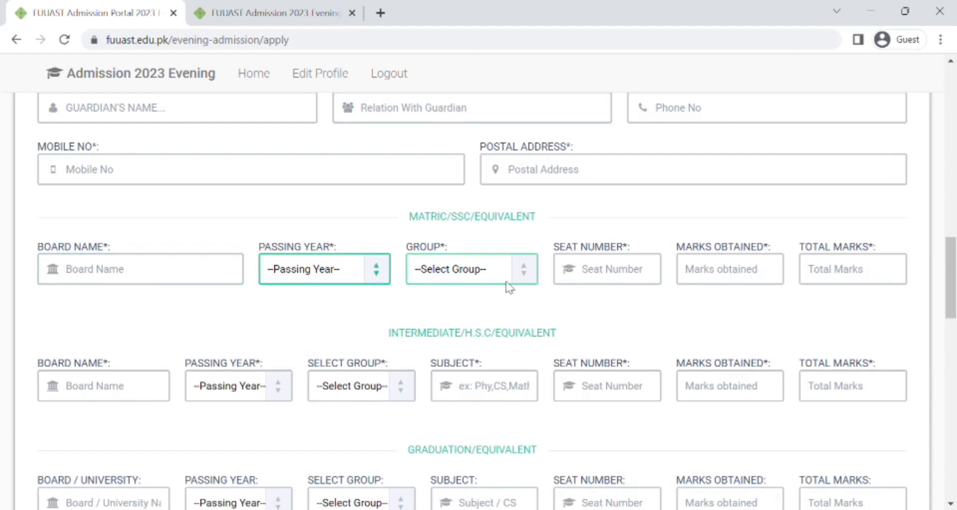
{"action": "left_click", "coordinate": [526, 278]}
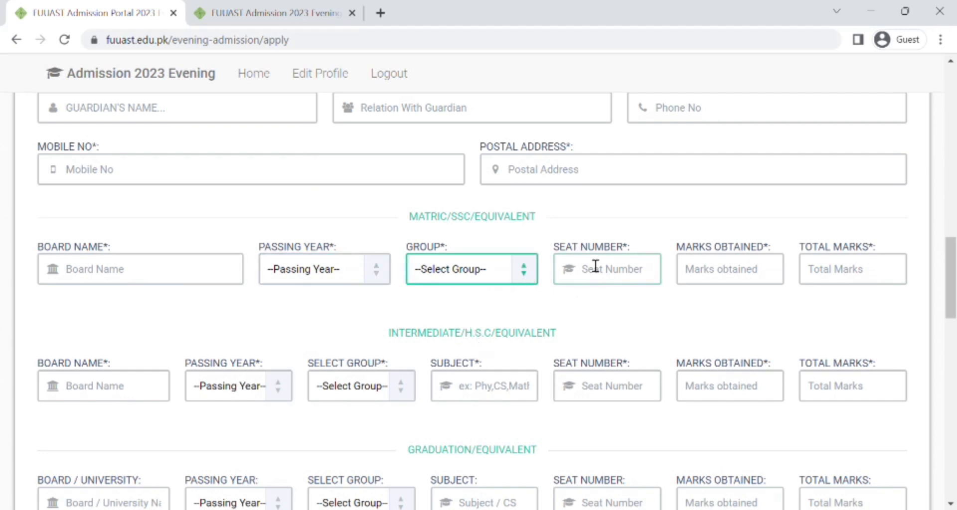
{"action": "left_click", "coordinate": [615, 276]}
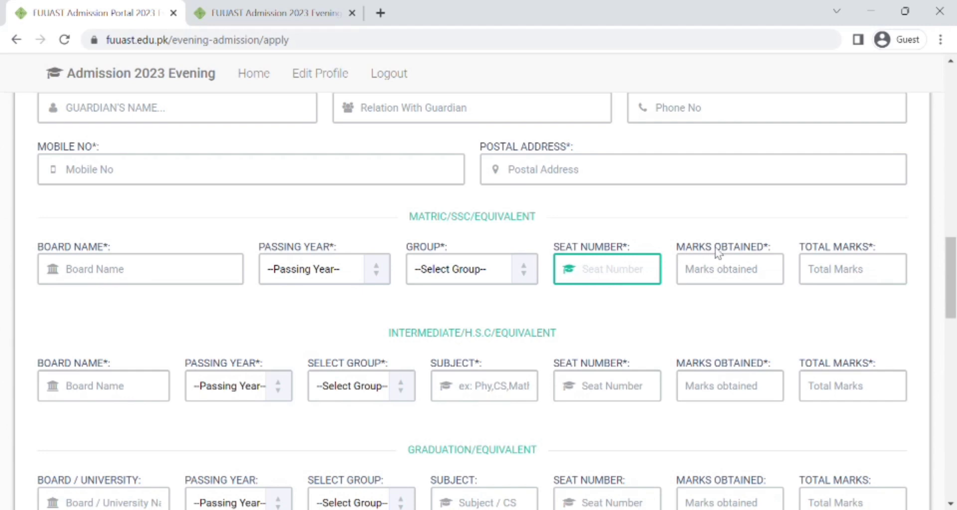
{"action": "left_click", "coordinate": [863, 293]}
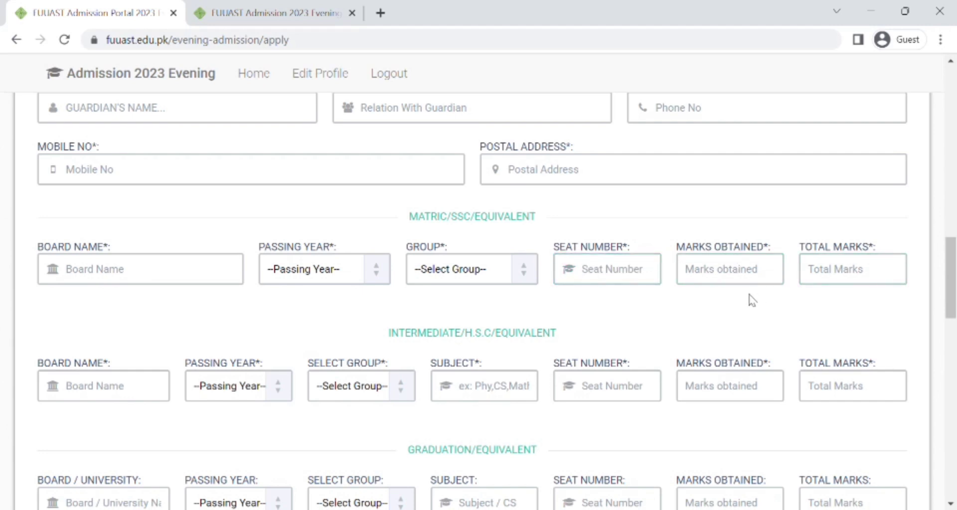
{"action": "left_click", "coordinate": [748, 278]}
{"action": "scroll", "coordinate": [748, 279], "scroll_direction": "down", "scroll_amount": 2}
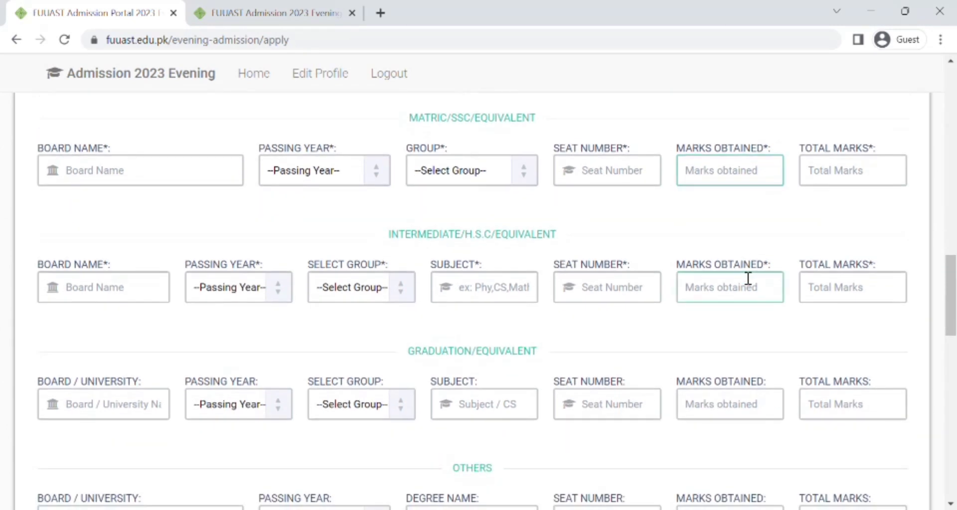
{"action": "left_click", "coordinate": [447, 272]}
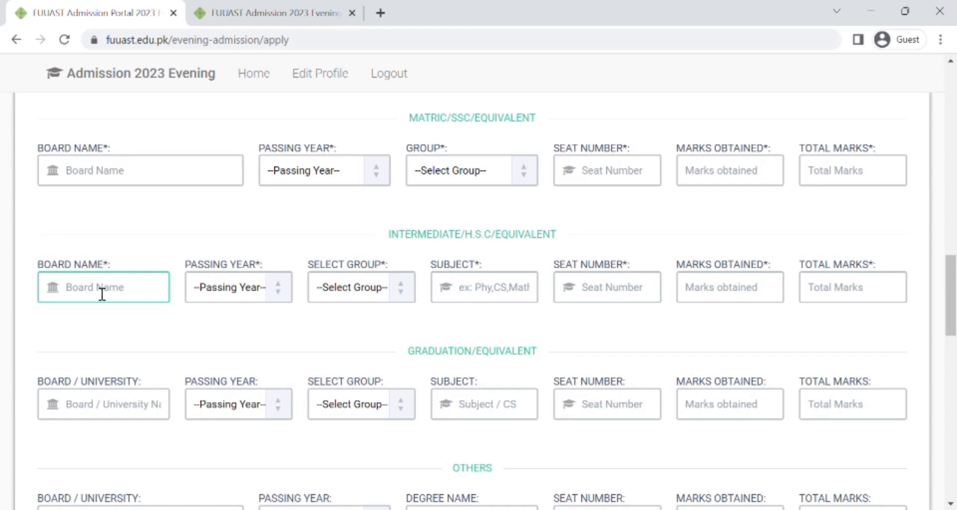
Step: Go through the Intermediate board name, passing year and group fields
{"action": "left_click", "coordinate": [141, 343]}
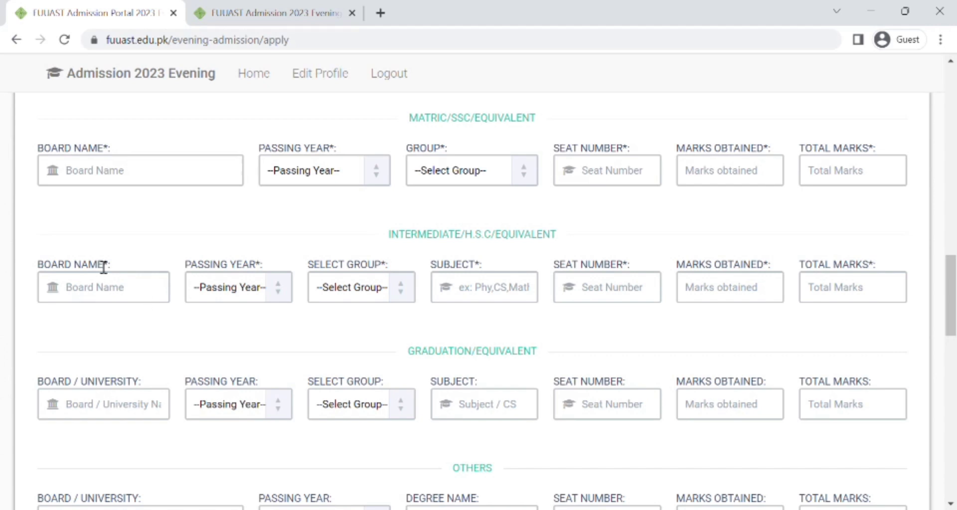
{"action": "left_click", "coordinate": [107, 300]}
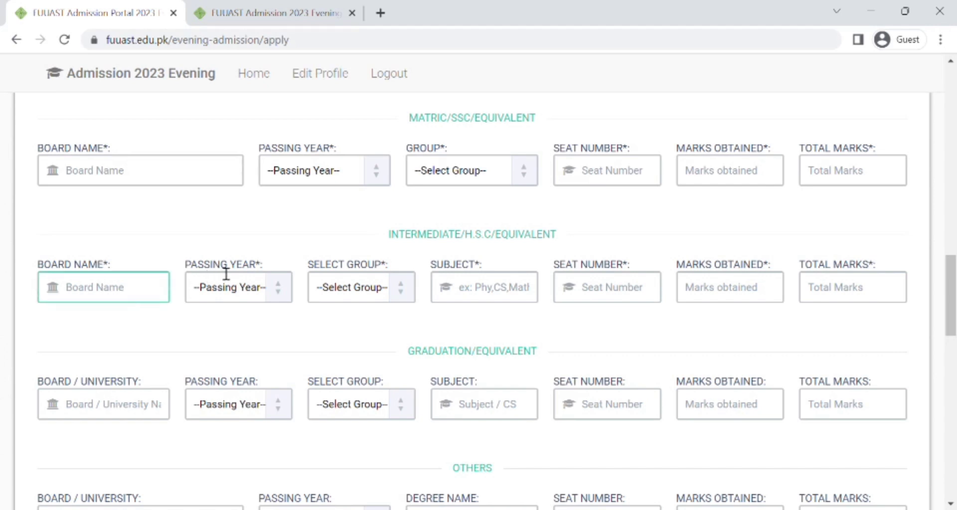
{"action": "left_click", "coordinate": [122, 290]}
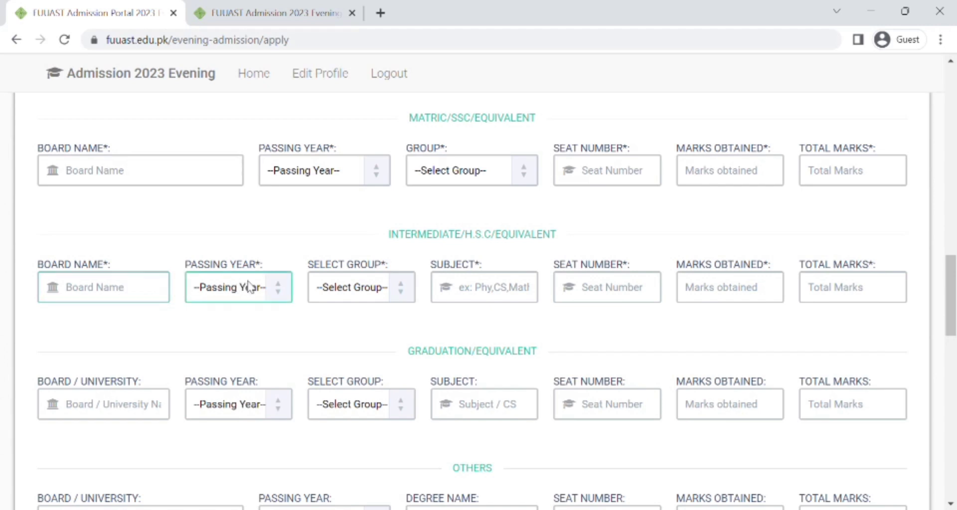
{"action": "left_click", "coordinate": [275, 289]}
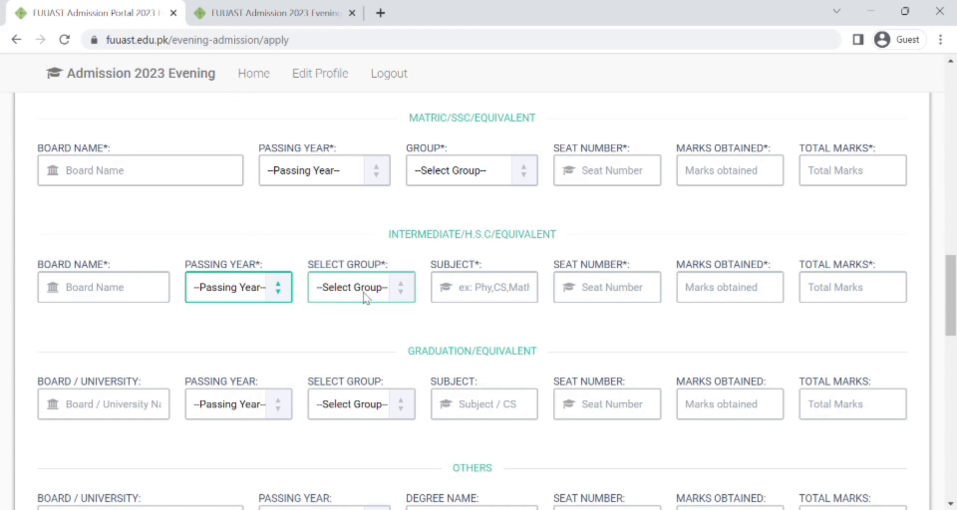
{"action": "left_click", "coordinate": [396, 291]}
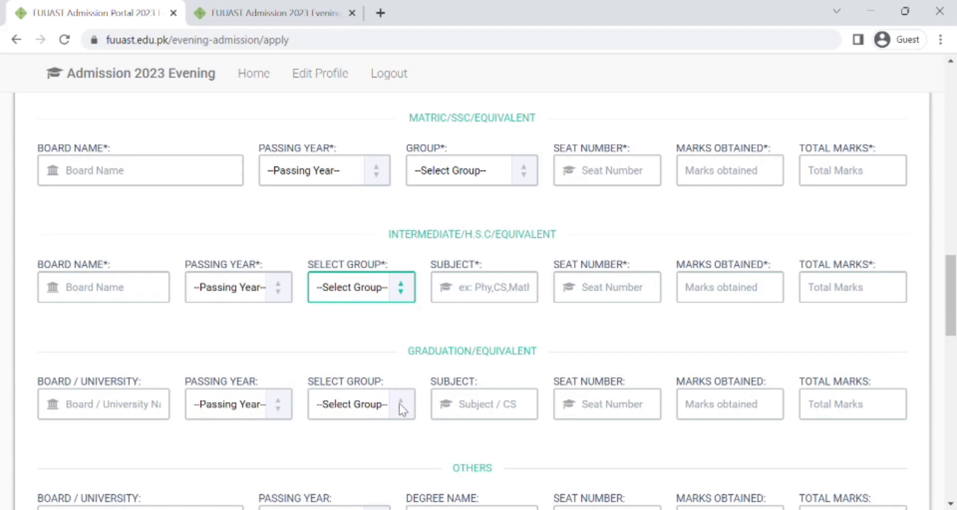
{"action": "left_click", "coordinate": [520, 317]}
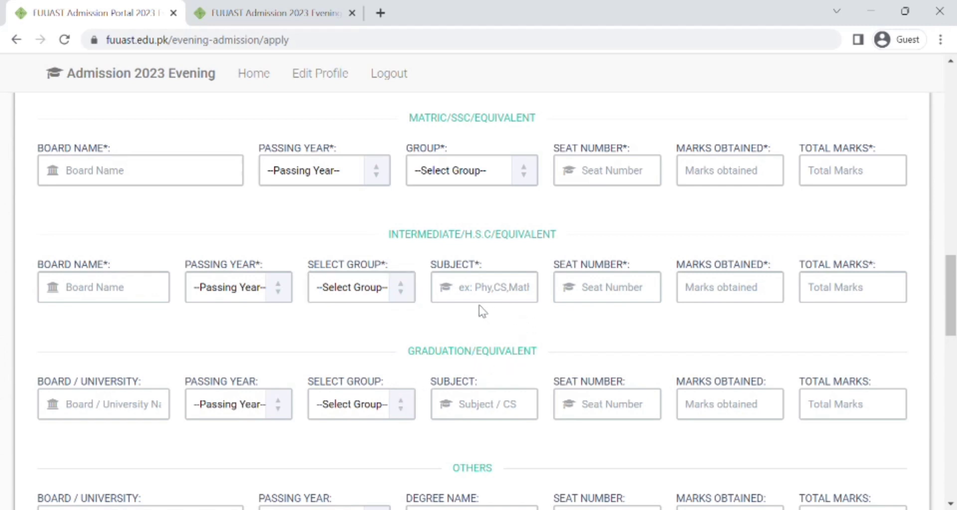
Step: Go through the Intermediate subject, seat number, marks obtained and total marks fields
{"action": "left_click", "coordinate": [495, 284]}
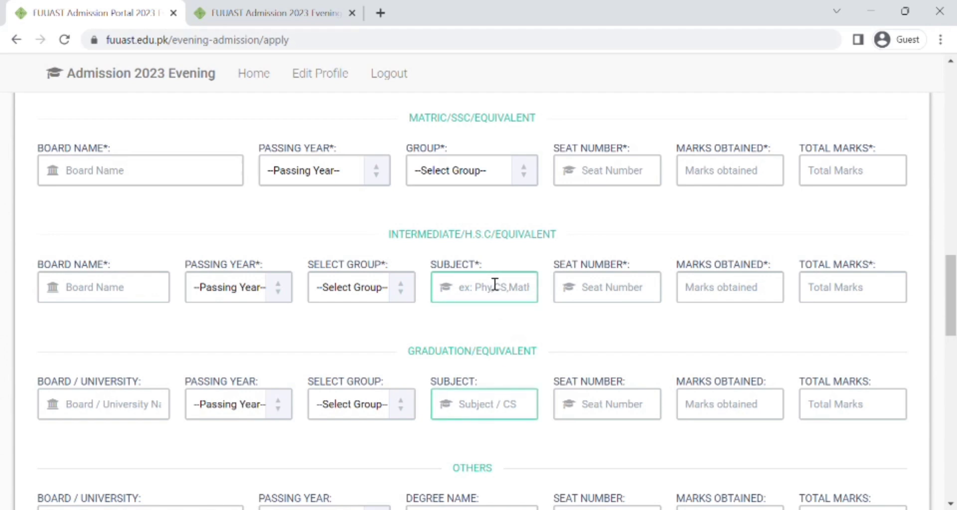
{"action": "left_click", "coordinate": [376, 288]}
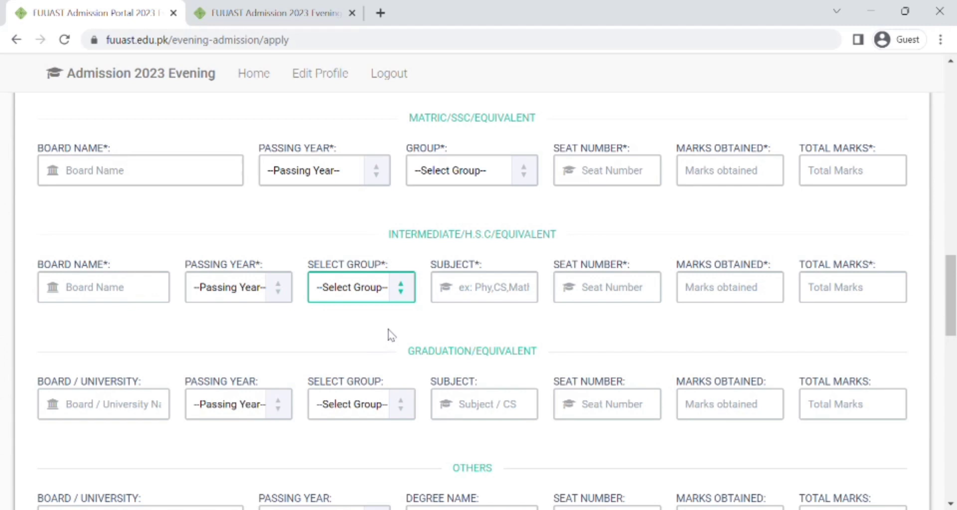
{"action": "left_click", "coordinate": [478, 290]}
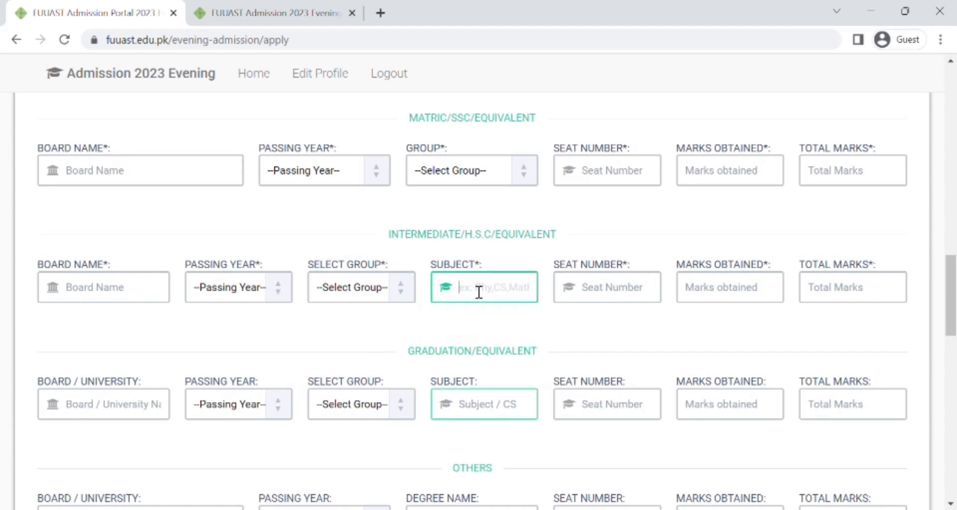
{"action": "left_click", "coordinate": [604, 295]}
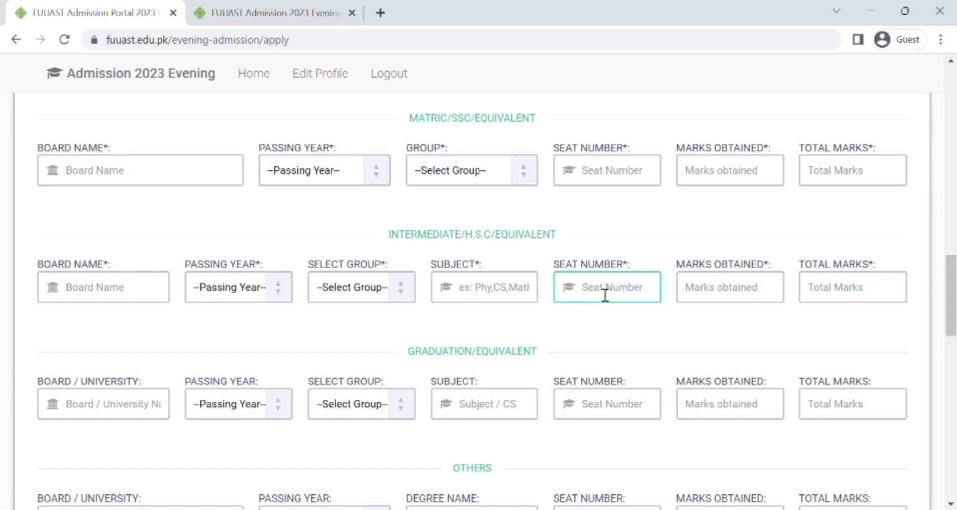
{"action": "left_click", "coordinate": [689, 289]}
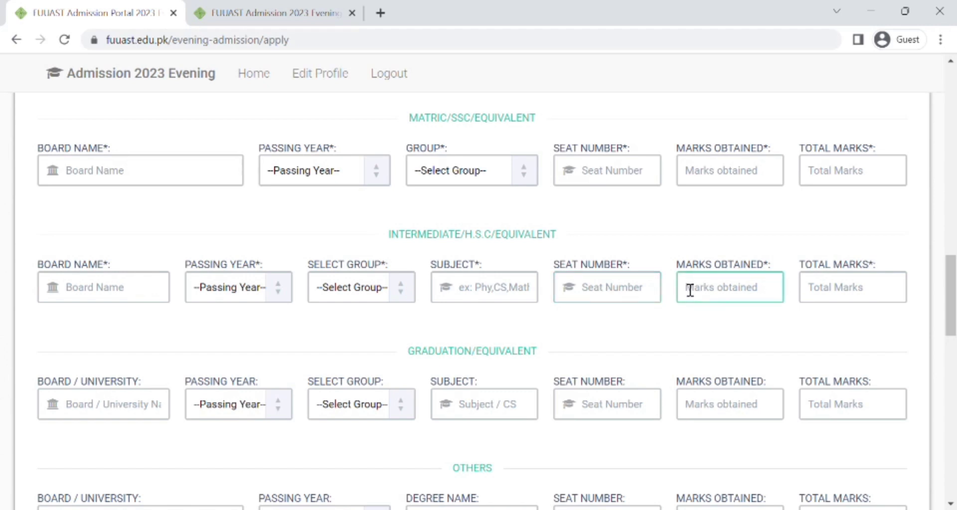
{"action": "left_click", "coordinate": [819, 293]}
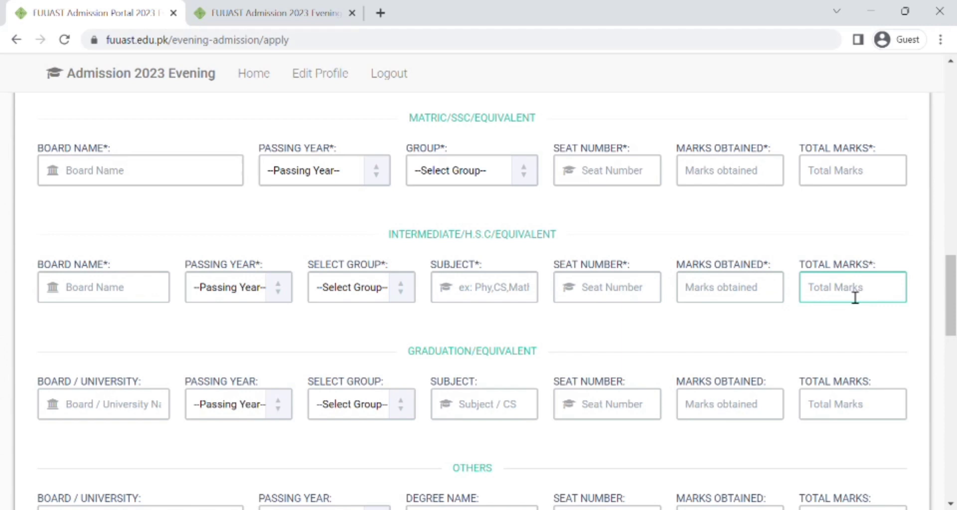
{"action": "left_click", "coordinate": [738, 297]}
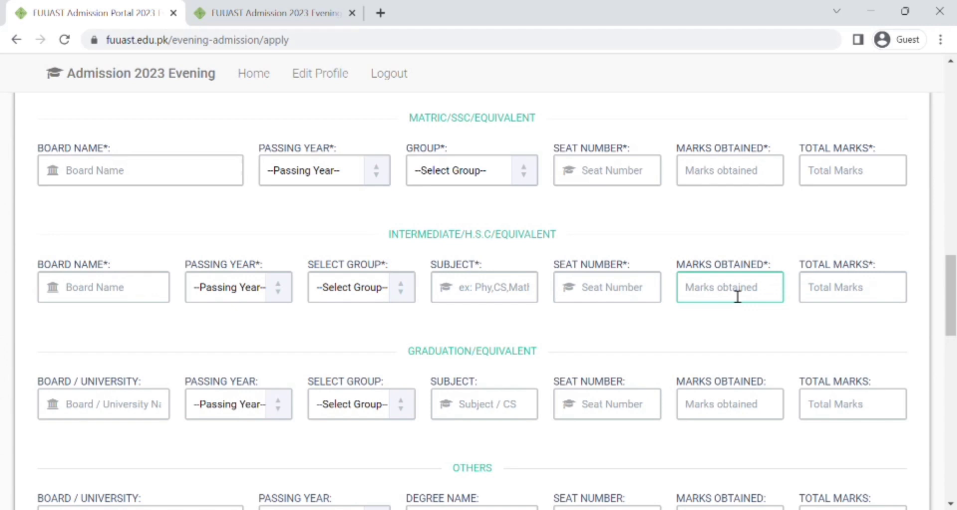
{"action": "left_click", "coordinate": [522, 325]}
Step: Visit the Graduation Subject and Board / University fields
{"action": "scroll", "coordinate": [523, 324], "scroll_direction": "down", "scroll_amount": 3}
{"action": "left_click", "coordinate": [526, 327]}
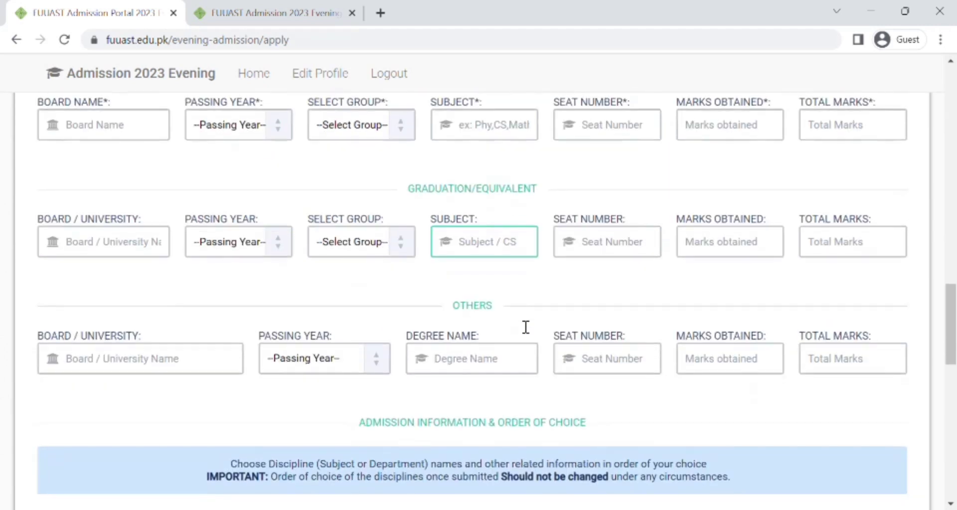
{"action": "scroll", "coordinate": [525, 327], "scroll_direction": "up", "scroll_amount": 1}
{"action": "left_click", "coordinate": [519, 320]}
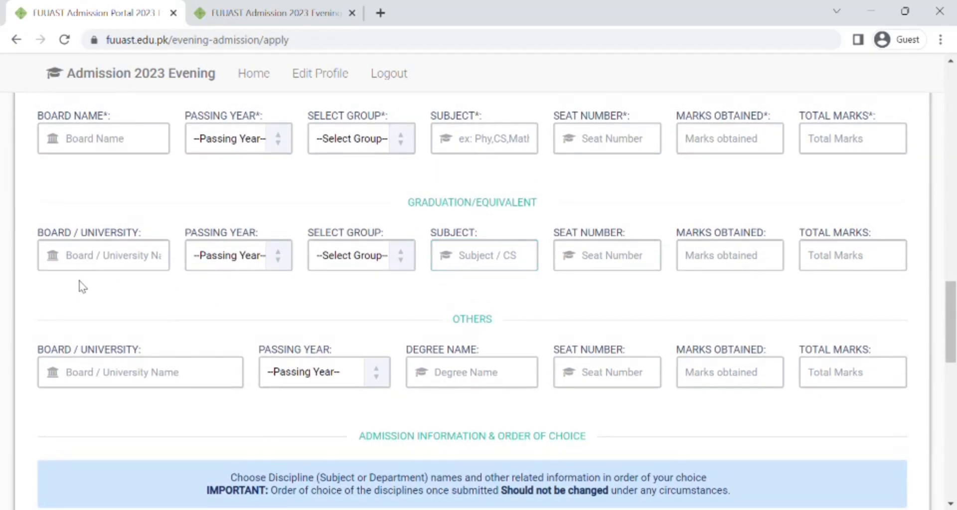
{"action": "left_click", "coordinate": [167, 260]}
Step: Highlight the GRADUATION/EQUIVALENT and OTHERS headings, then reach the Choose Program field
{"action": "scroll", "coordinate": [413, 216], "scroll_direction": "down", "scroll_amount": 3}
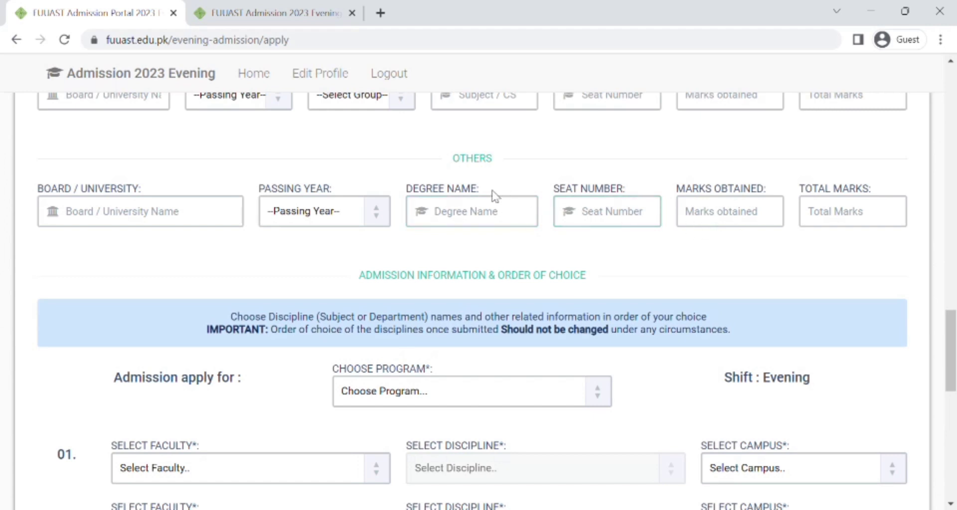
{"action": "scroll", "coordinate": [442, 204], "scroll_direction": "up", "scroll_amount": 1}
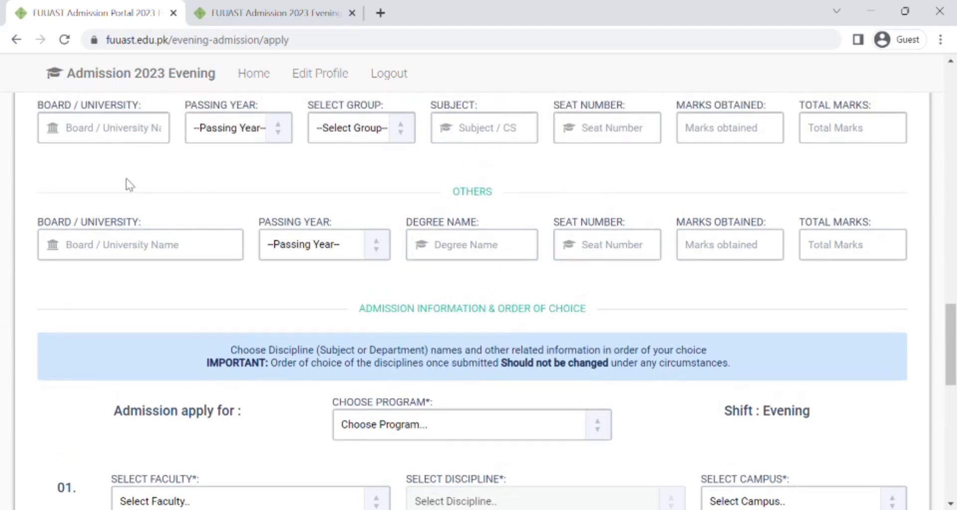
{"action": "scroll", "coordinate": [127, 230], "scroll_direction": "up", "scroll_amount": 2}
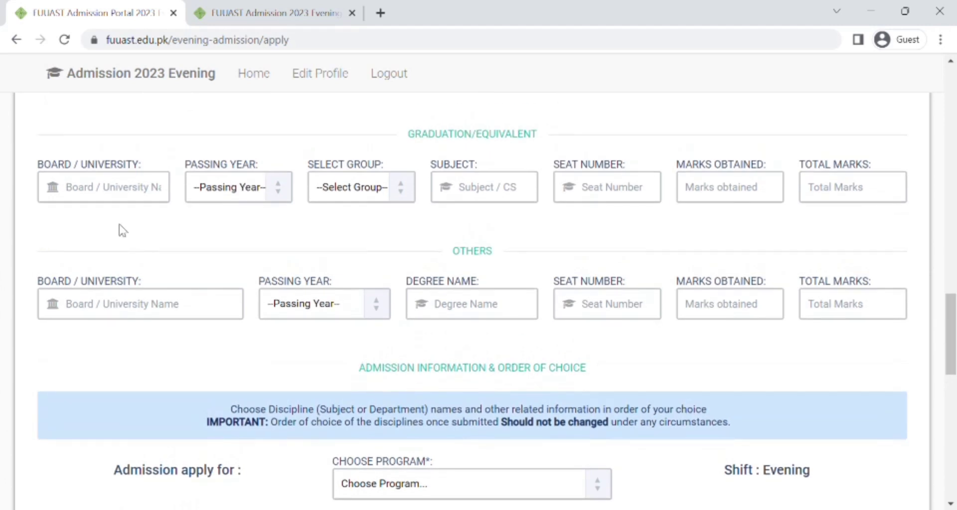
{"action": "scroll", "coordinate": [123, 231], "scroll_direction": "up", "scroll_amount": 1}
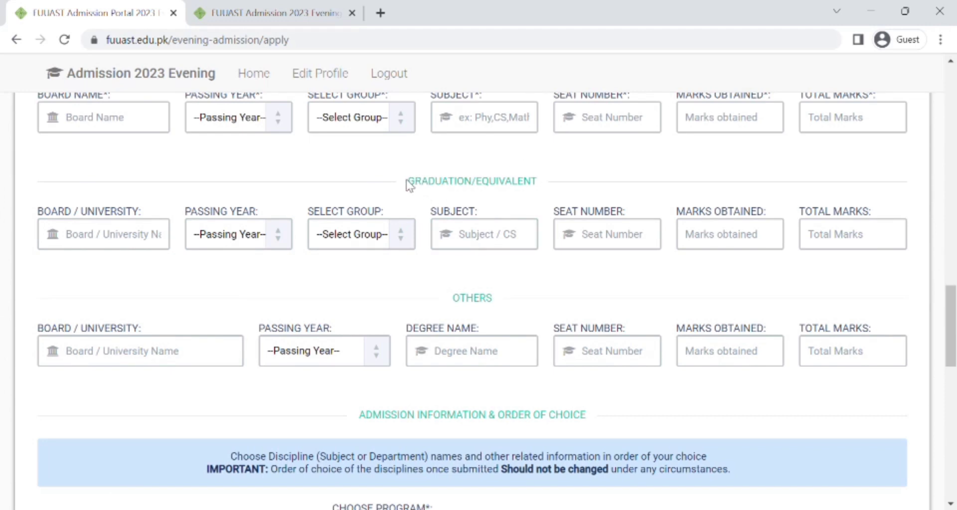
{"action": "left_click_drag", "start_coordinate": [407, 181], "coordinate": [562, 186]}
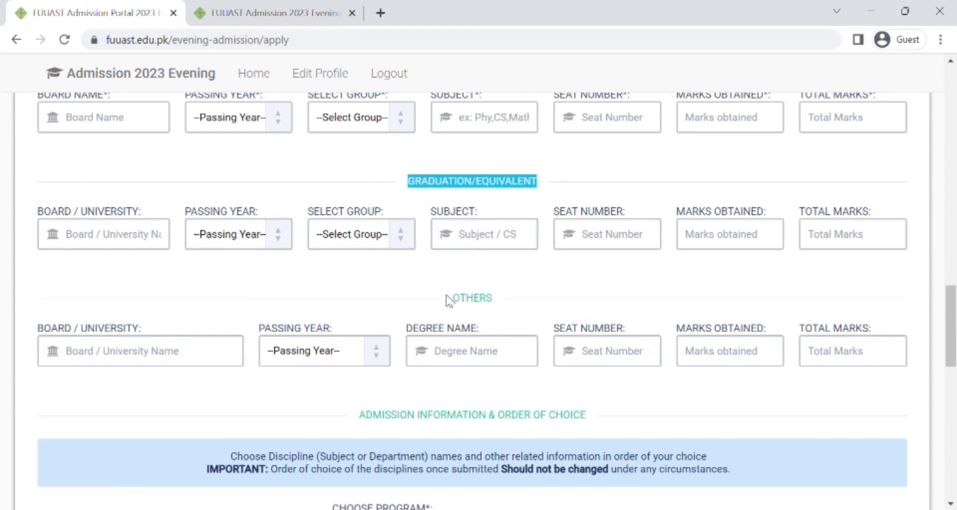
{"action": "left_click_drag", "start_coordinate": [446, 297], "coordinate": [496, 299]}
{"action": "left_click", "coordinate": [524, 279]}
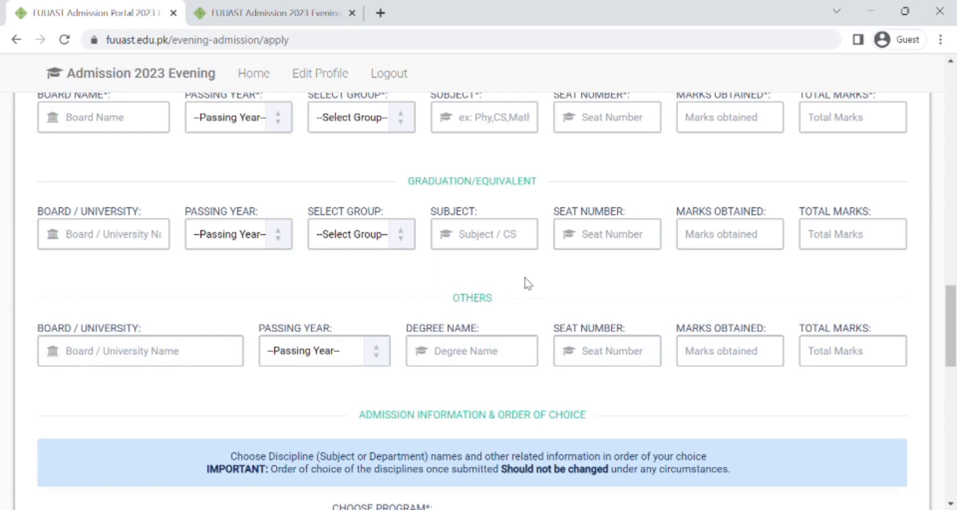
{"action": "scroll", "coordinate": [439, 257], "scroll_direction": "up", "scroll_amount": 3}
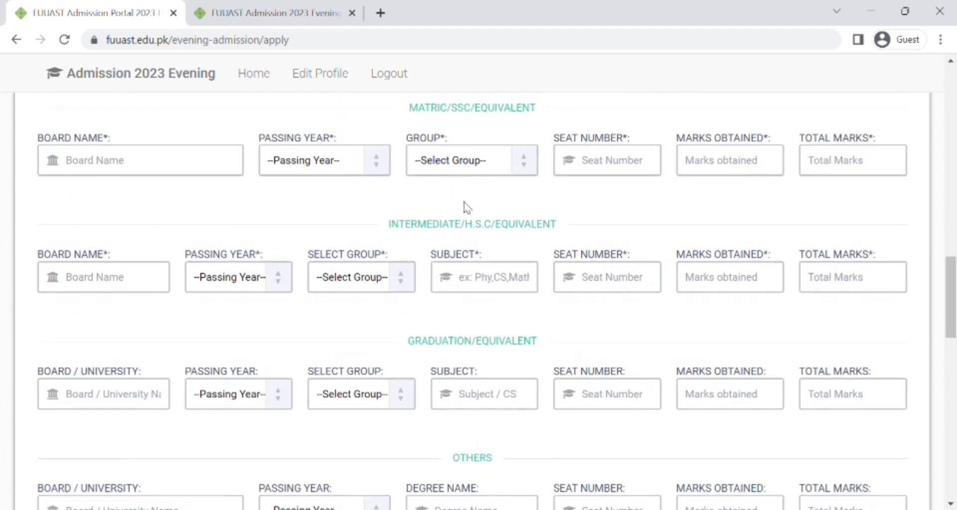
{"action": "scroll", "coordinate": [469, 208], "scroll_direction": "down", "scroll_amount": 2}
{"action": "scroll", "coordinate": [472, 209], "scroll_direction": "down", "scroll_amount": 8}
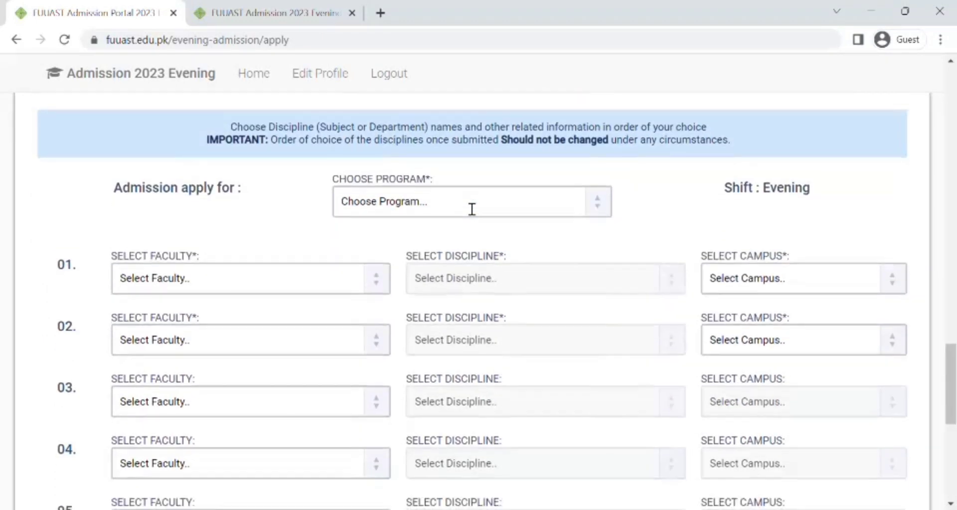
{"action": "left_click", "coordinate": [466, 206]}
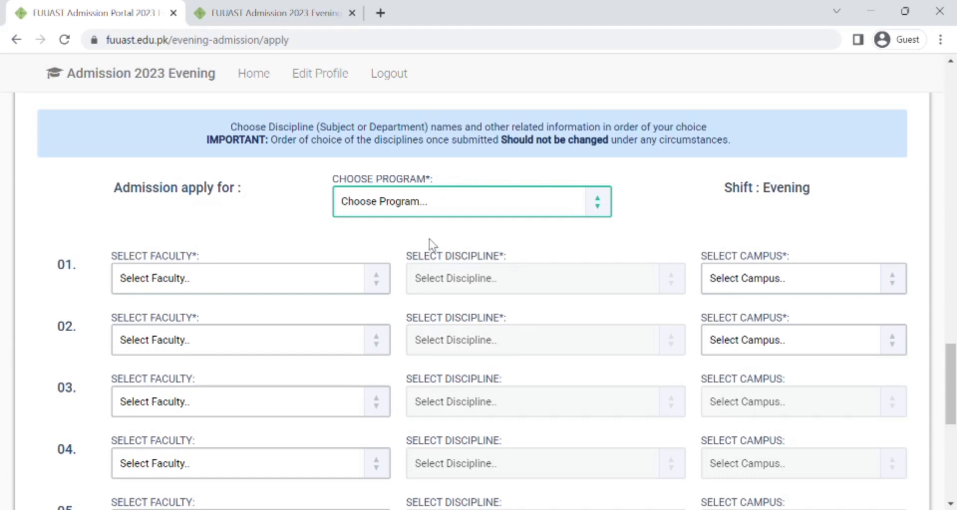
Step: Choose Bachelor as the program and highlight the five Faculty/Discipline/Campus choice rows
{"action": "key", "text": "Down"}
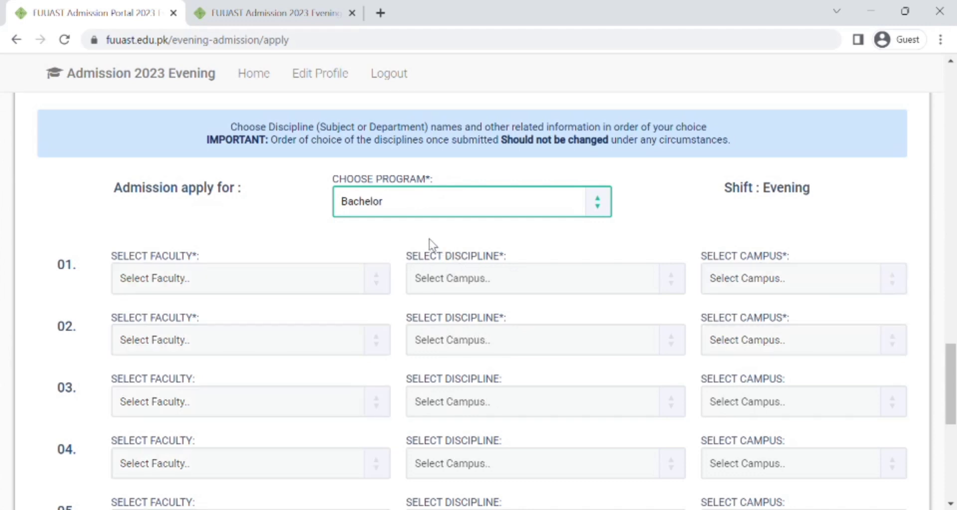
{"action": "scroll", "coordinate": [279, 252], "scroll_direction": "down", "scroll_amount": 1}
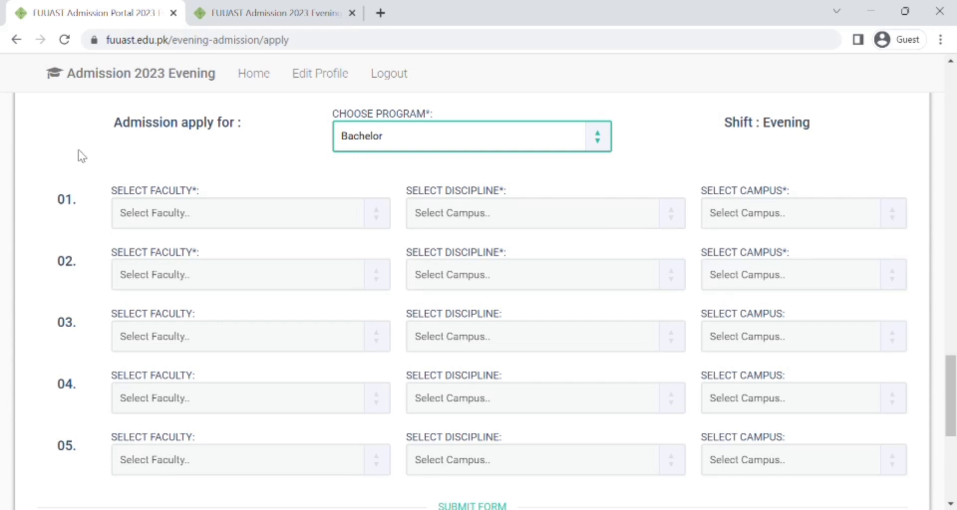
{"action": "left_click_drag", "start_coordinate": [55, 199], "coordinate": [75, 215]}
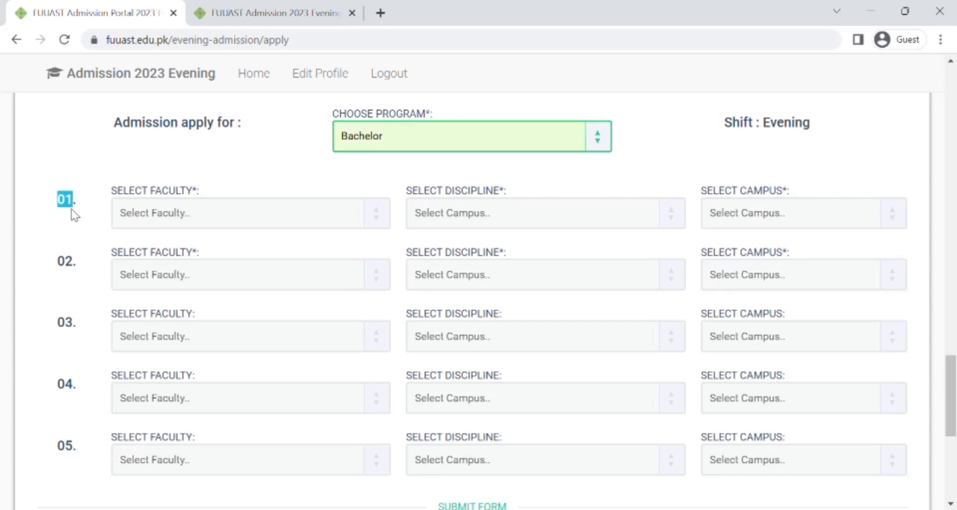
{"action": "left_click_drag", "start_coordinate": [64, 273], "coordinate": [75, 272]}
{"action": "left_click", "coordinate": [68, 285]}
{"action": "left_click_drag", "start_coordinate": [82, 324], "coordinate": [67, 329]}
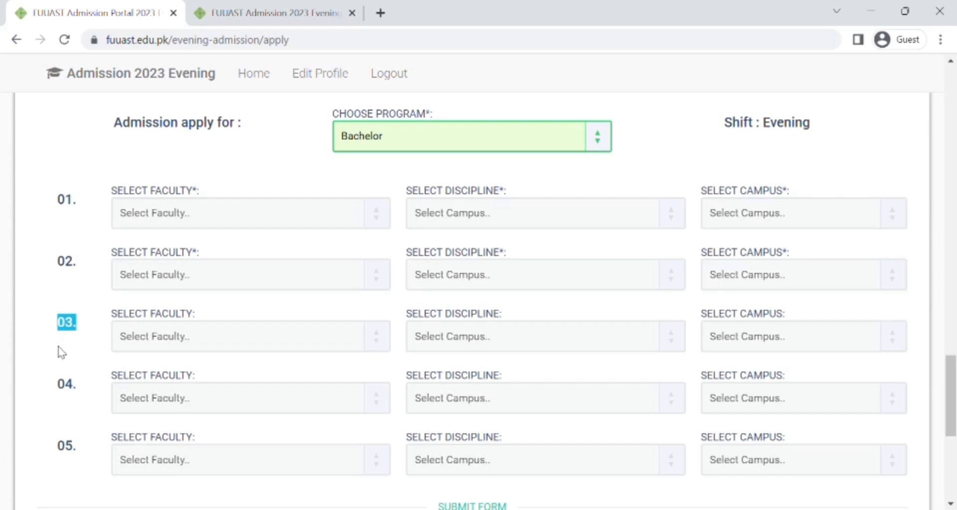
{"action": "left_click_drag", "start_coordinate": [58, 389], "coordinate": [85, 393]}
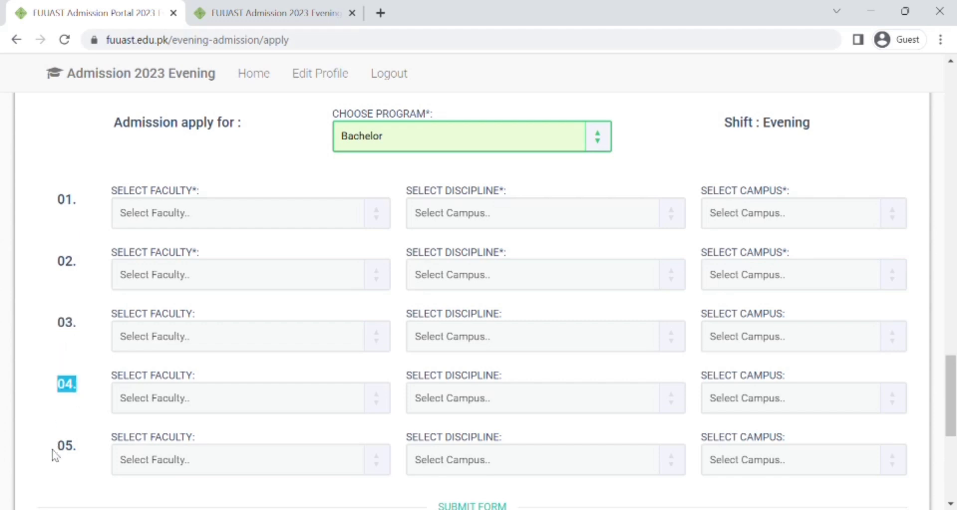
{"action": "left_click_drag", "start_coordinate": [52, 452], "coordinate": [76, 459]}
{"action": "left_click", "coordinate": [96, 457]}
Step: Enter 21 in the Solve verification box for 15 + 6
{"action": "scroll", "coordinate": [716, 346], "scroll_direction": "down", "scroll_amount": 6}
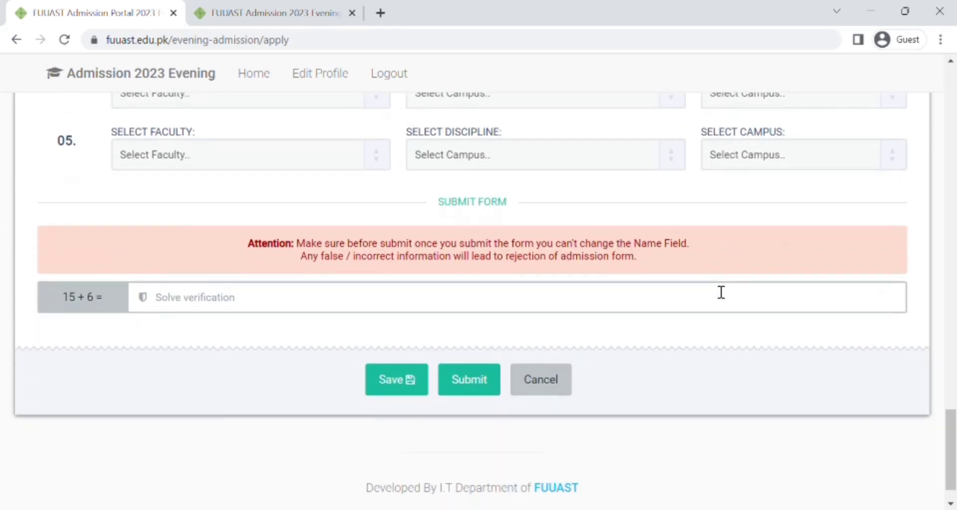
{"action": "left_click", "coordinate": [194, 308]}
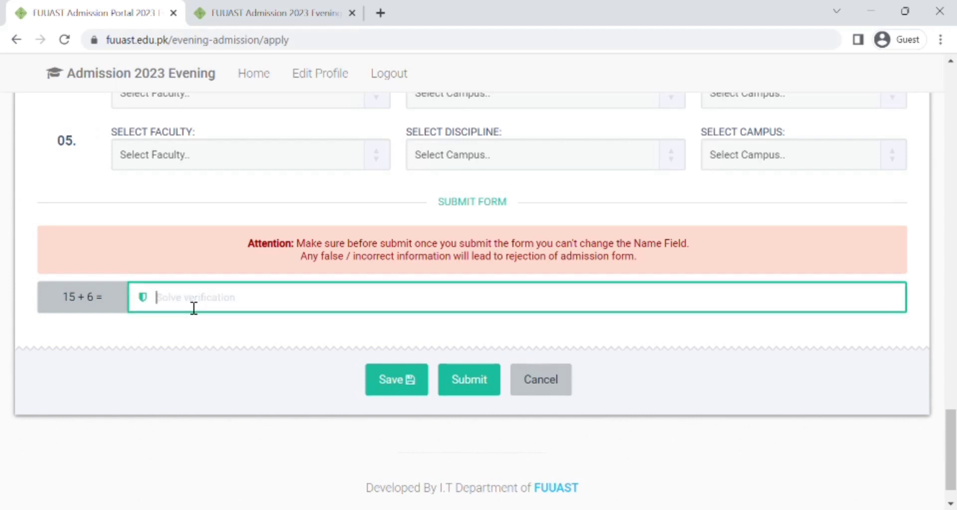
{"action": "type", "text": "21"}
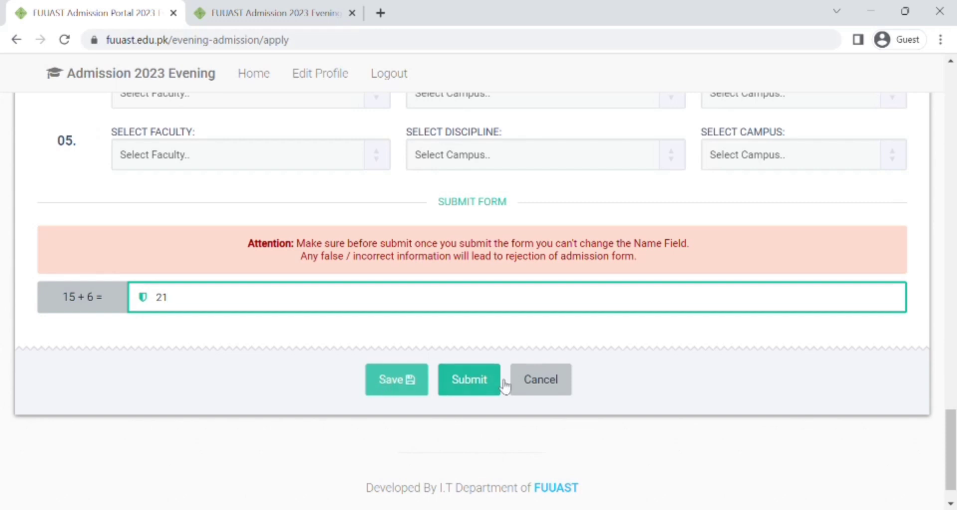
Step: Return to Personal Information and highlight the 1Mb maximum photo size note
{"action": "scroll", "coordinate": [449, 333], "scroll_direction": "up", "scroll_amount": 2}
{"action": "scroll", "coordinate": [451, 334], "scroll_direction": "up", "scroll_amount": 10}
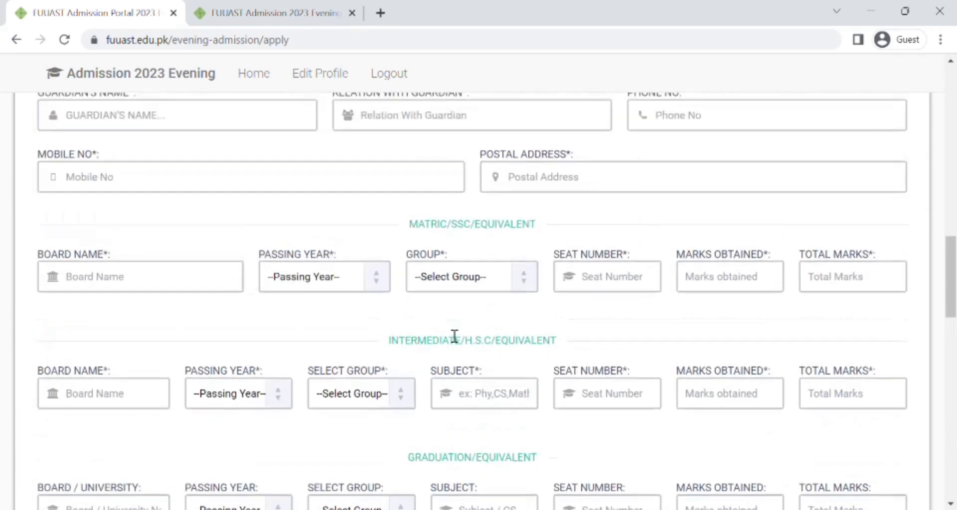
{"action": "scroll", "coordinate": [454, 335], "scroll_direction": "up", "scroll_amount": 4}
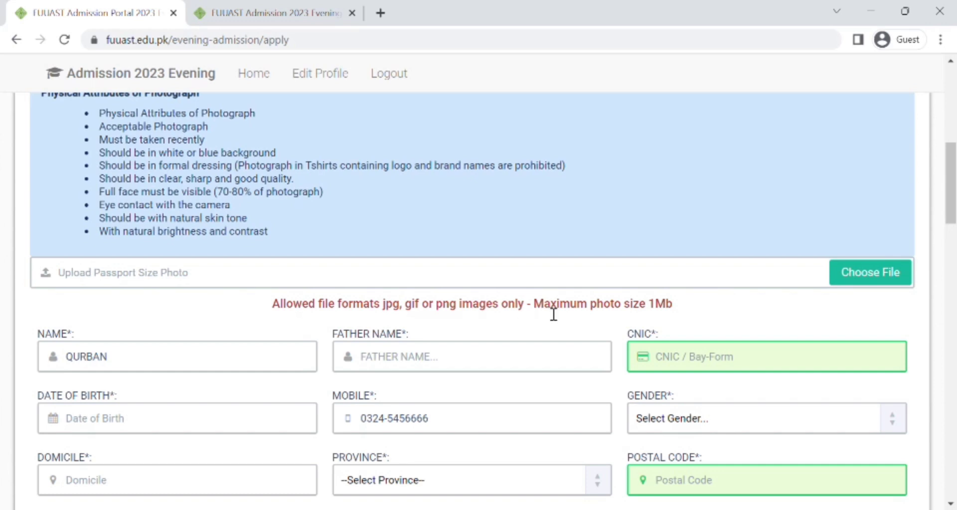
{"action": "left_click_drag", "start_coordinate": [658, 295], "coordinate": [539, 324]}
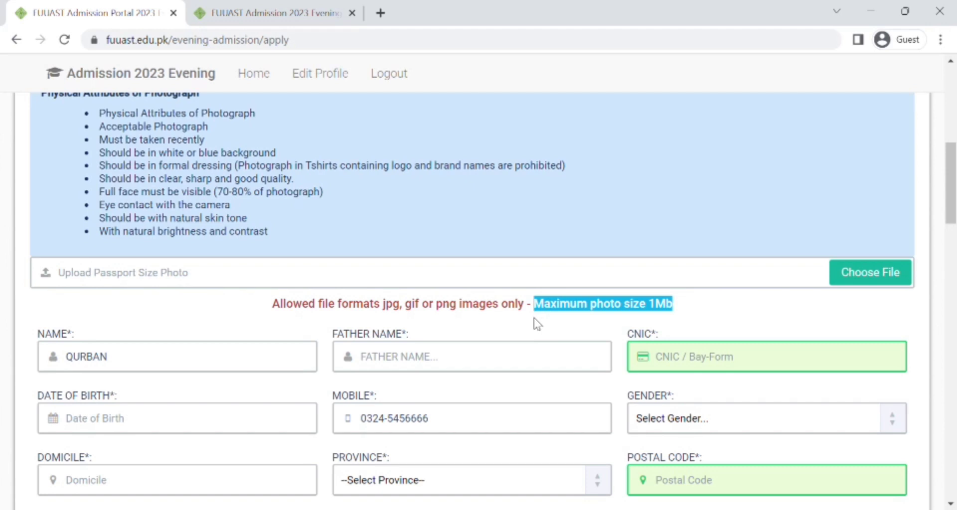
{"action": "left_click", "coordinate": [699, 298]}
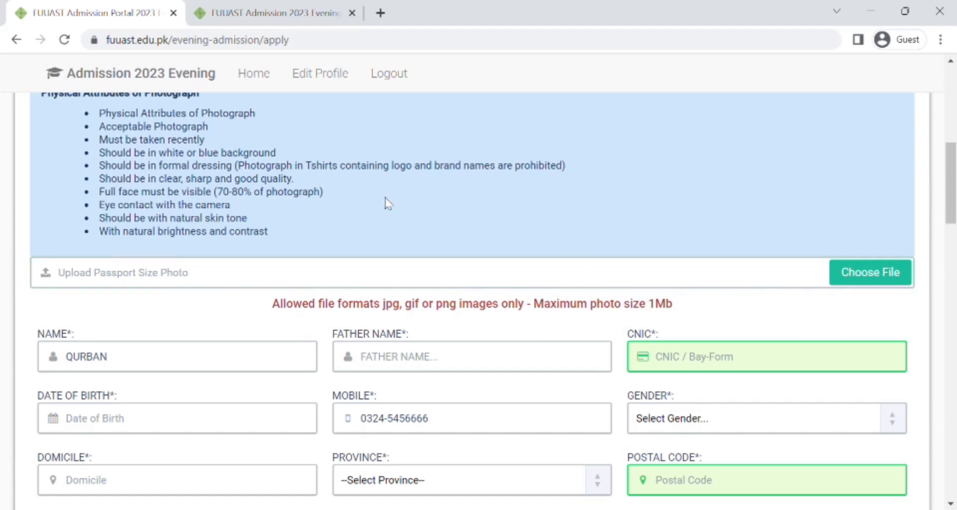
{"action": "scroll", "coordinate": [389, 203], "scroll_direction": "up", "scroll_amount": 3}
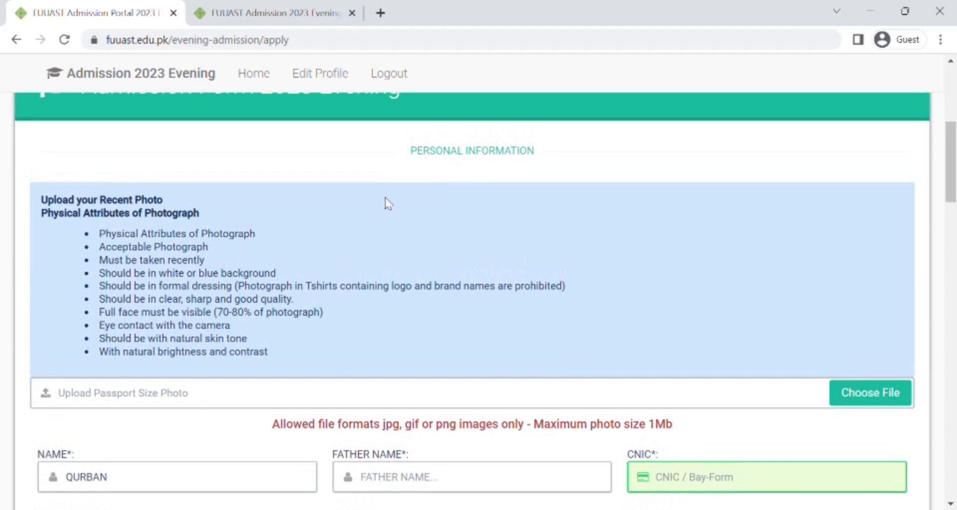